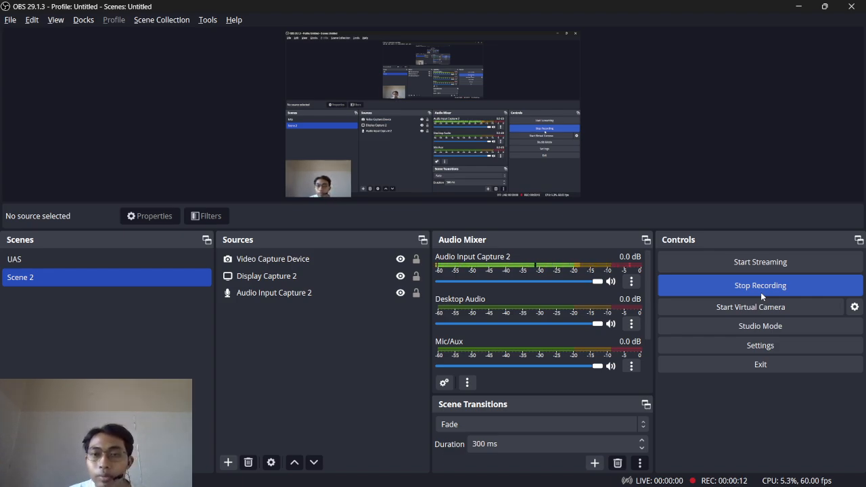
# Step: Switch to Tugas-1.pdf in Foxit PDF Reader to read the list of experiments
pyautogui.hotkey('alt', 'Tab')
pyautogui.hotkey('alt', 'Tab')
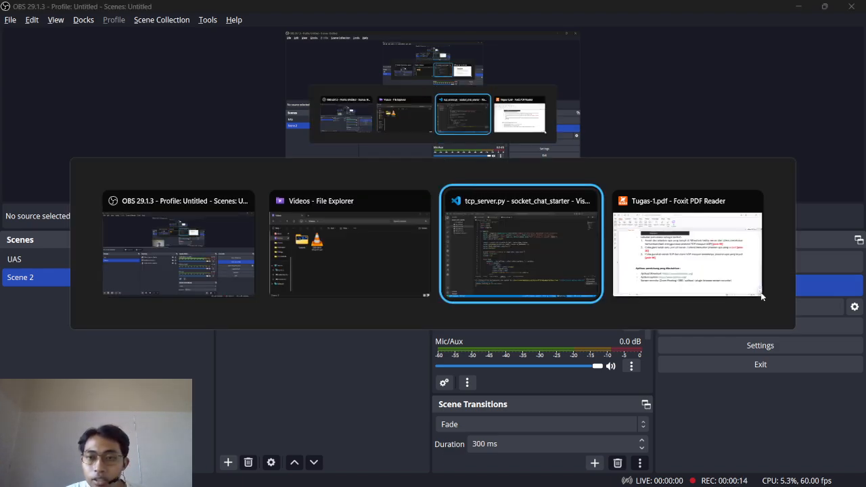
pyautogui.hotkey('alt', 'Tab')
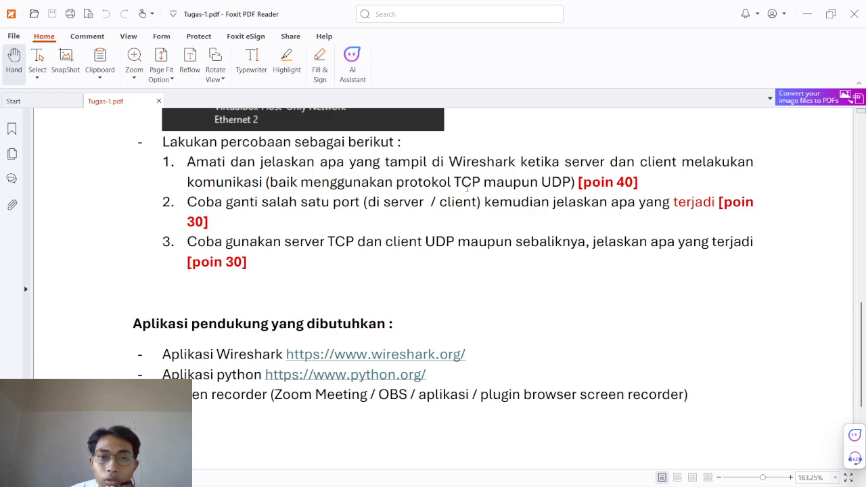
# Step: Switch to the socket_chat_starter project in Visual Studio Code, open tcp_client.py and bring up the second terminal session
pyautogui.hotkey('alt', 'Tab')
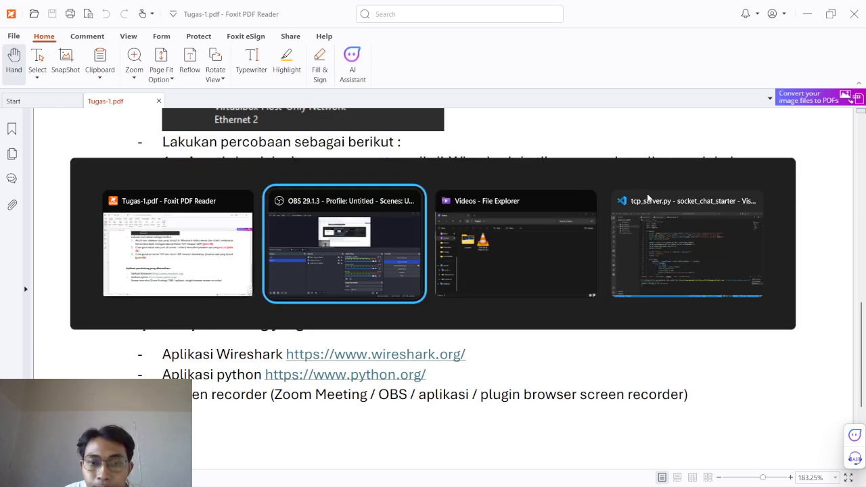
pyautogui.hotkey('alt', 'Tab')
pyautogui.hotkey('alt', 'Tab')
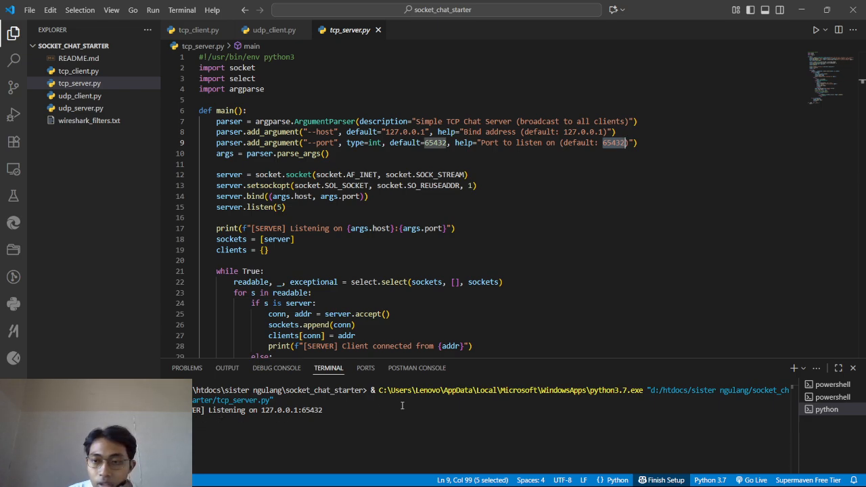
pyautogui.click(84, 75)
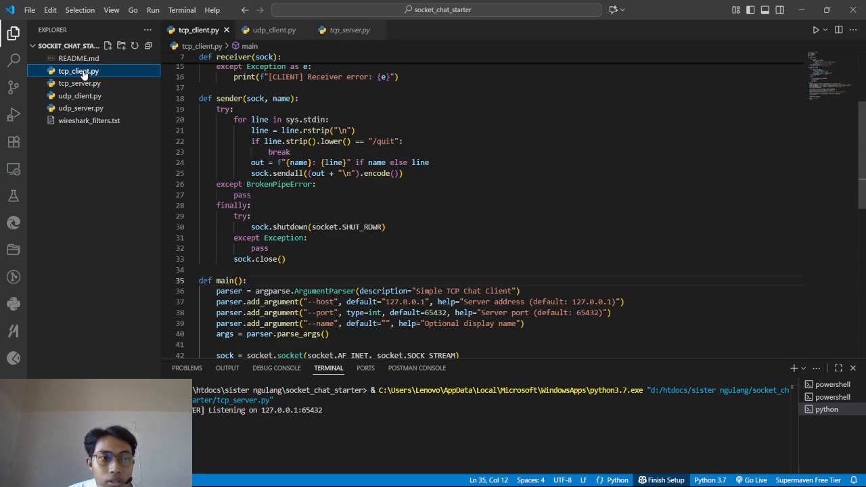
pyautogui.click(831, 397)
pyautogui.press('Up')
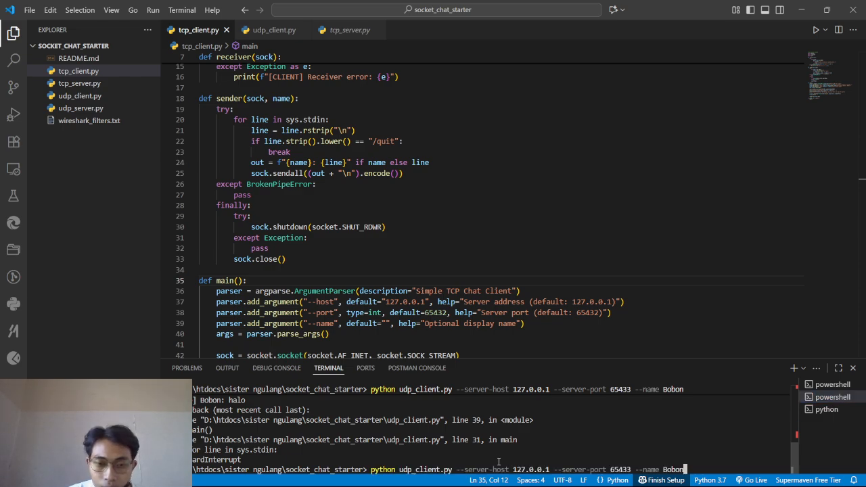
pyautogui.press('Left')
pyautogui.press('Left')
pyautogui.press('Left')
pyautogui.press('Left')
pyautogui.press('Left')
pyautogui.press('Left')
pyautogui.press('Left')
pyautogui.press('Left')
pyautogui.press('Left')
pyautogui.press('Left')
pyautogui.press('Left')
pyautogui.press('Left')
pyautogui.press('Left')
pyautogui.press('Left')
pyautogui.press('Left')
pyautogui.press('Left')
pyautogui.press('Left')
pyautogui.press('Left')
pyautogui.press('Left')
pyautogui.press('Left')
pyautogui.press('Left')
pyautogui.press('Left')
pyautogui.press('Left')
pyautogui.press('Left')
pyautogui.press('Left')
pyautogui.press('Left')
pyautogui.press('Left')
pyautogui.press('Left')
pyautogui.press('Left')
pyautogui.press('Left')
pyautogui.press('Left')
pyautogui.press('Left')
pyautogui.press('Left')
pyautogui.press('Left')
pyautogui.press('Left')
pyautogui.press('Left')
pyautogui.press('Left')
pyautogui.press('Left')
pyautogui.press('Left')
pyautogui.press('Left')
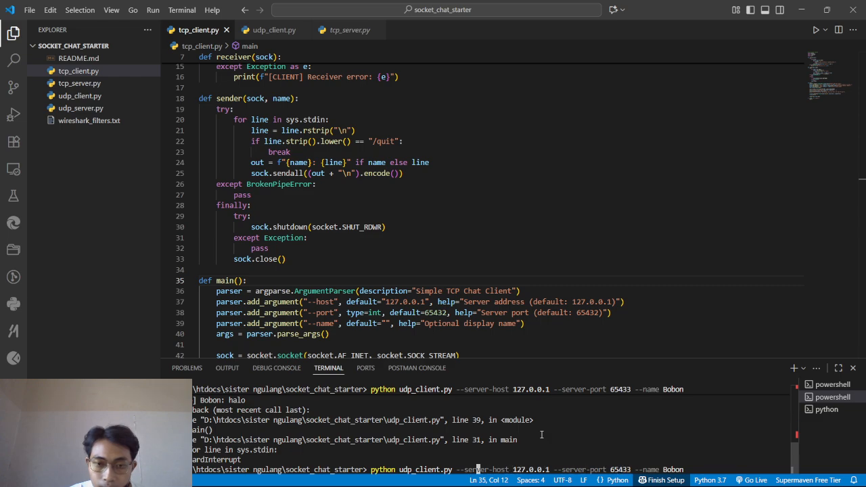
pyautogui.press('Left')
pyautogui.press('Left')
pyautogui.press('BackSpace')
pyautogui.press('BackSpace')
pyautogui.press('BackSpace')
pyautogui.press('BackSpace')
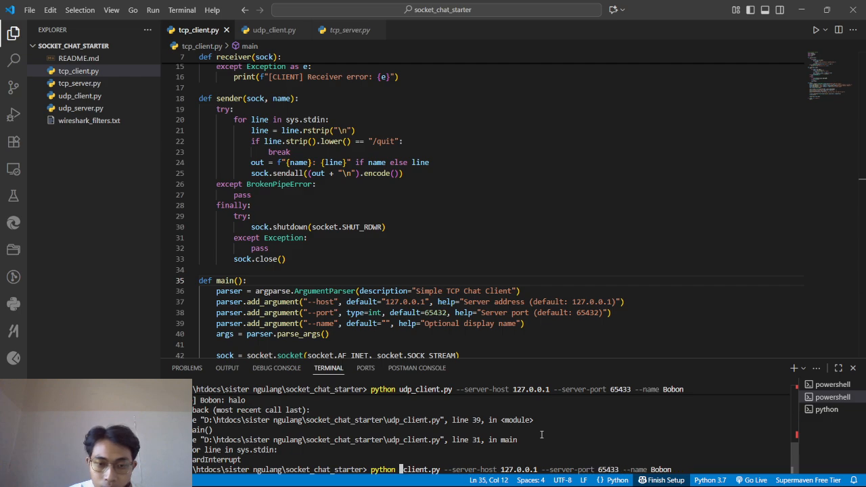
pyautogui.write('tcp_')
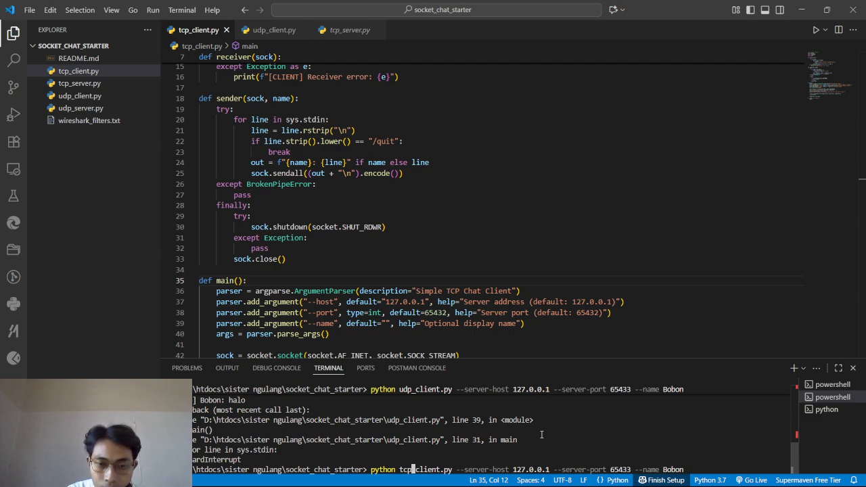
pyautogui.press('Right')
pyautogui.press('Right')
pyautogui.press('Right')
pyautogui.press('Right')
pyautogui.press('Right')
pyautogui.press('Right')
pyautogui.press('Right')
pyautogui.press('Right')
pyautogui.press('Right')
pyautogui.press('Right')
pyautogui.press('Right')
pyautogui.press('Right')
pyautogui.press('Right')
pyautogui.press('Right')
pyautogui.press('Right')
pyautogui.press('Right')
pyautogui.press('Right')
pyautogui.press('Right')
pyautogui.press('Right')
pyautogui.press('Right')
pyautogui.press('Right')
pyautogui.press('Right')
pyautogui.press('Right')
pyautogui.press('Right')
pyautogui.press('Right')
pyautogui.press('Right')
pyautogui.press('Right')
pyautogui.press('Right')
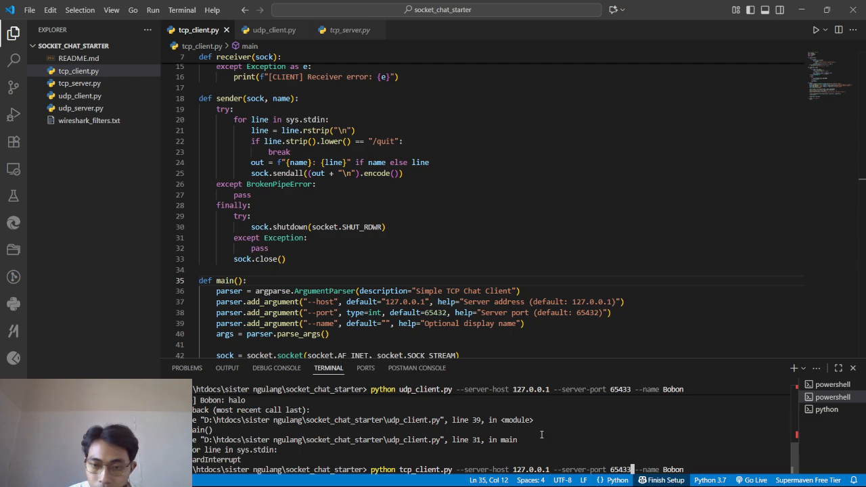
pyautogui.press('End')
# Step: Rerun the earlier tcp_client.py command in the second terminal with host 127.0.0.1, port 65432 and its display name
pyautogui.press('Up')
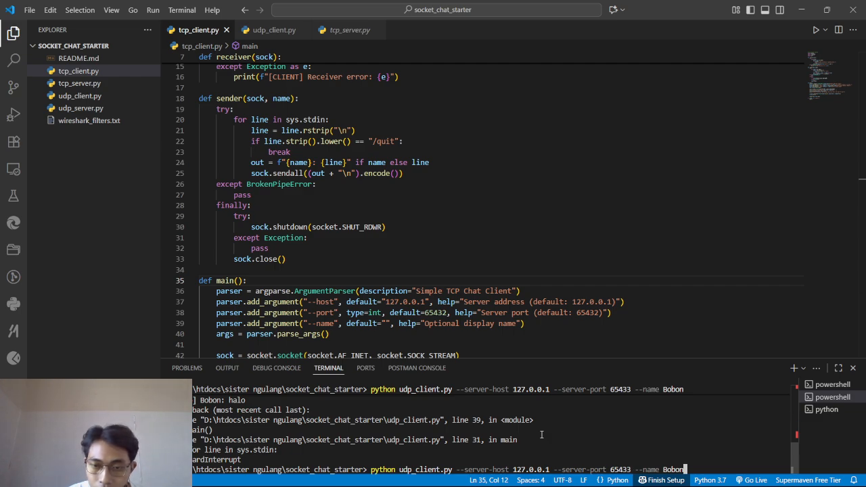
pyautogui.press('Up')
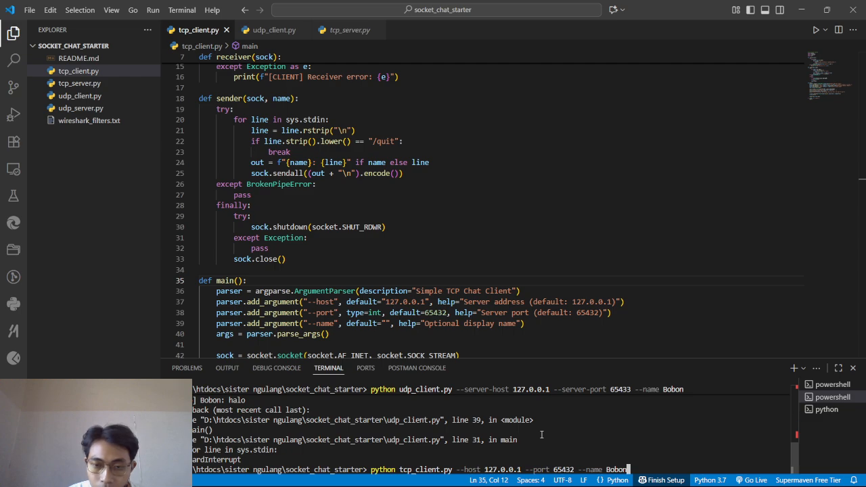
pyautogui.press('Return')
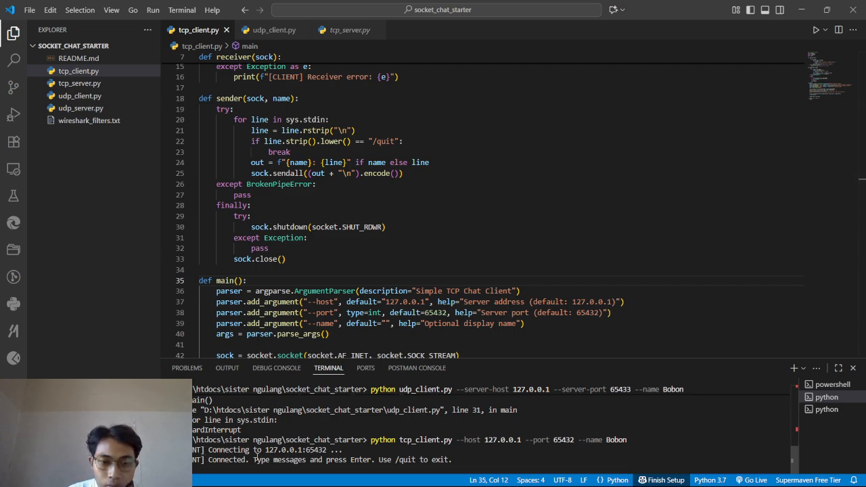
# Step: Start another TCP client in the first terminal by rerunning its tcp_client.py command with host 127.0.0.1 and port 65432
pyautogui.click(824, 385)
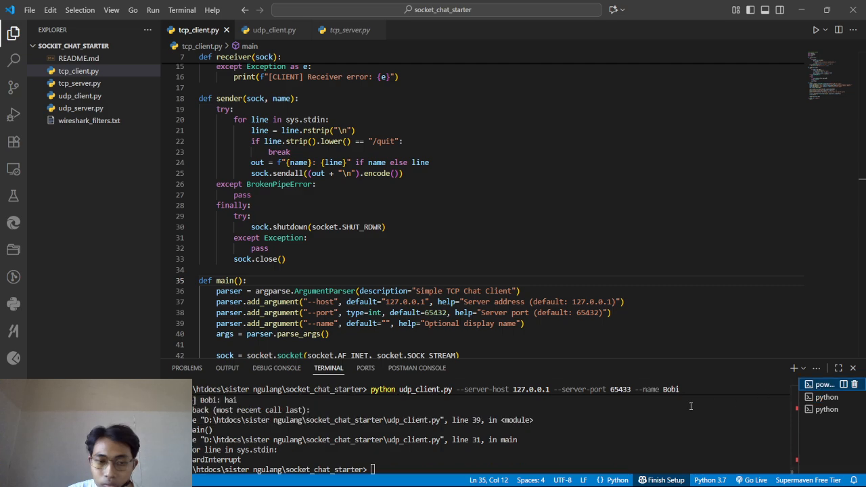
pyautogui.click(449, 464)
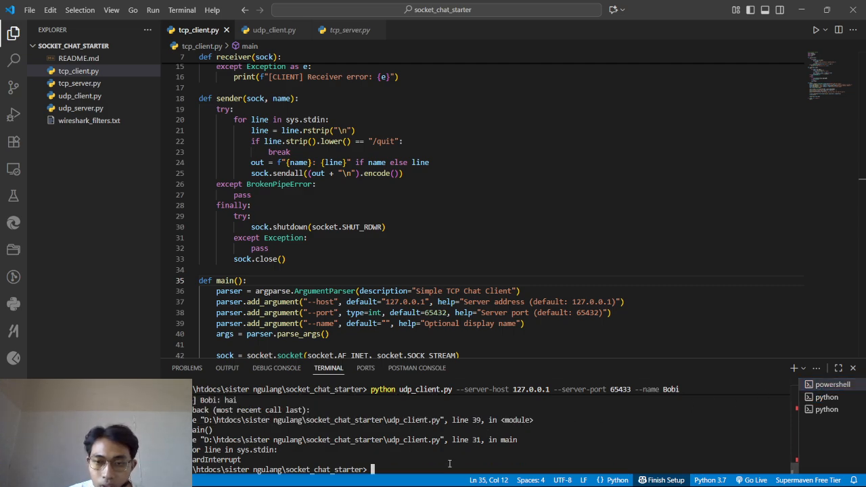
pyautogui.press('Up')
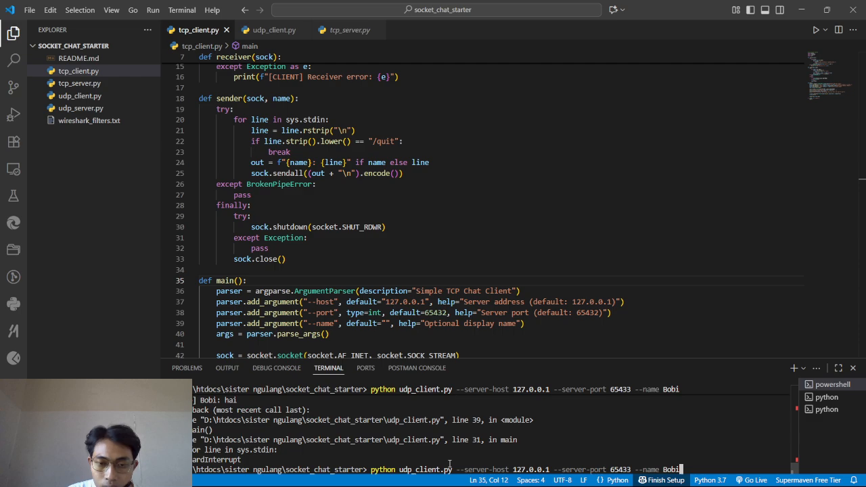
pyautogui.press('Up')
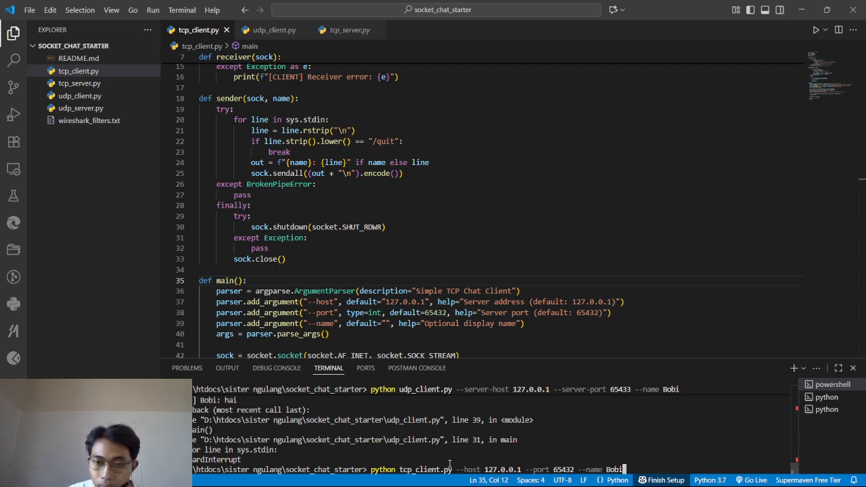
pyautogui.click(824, 398)
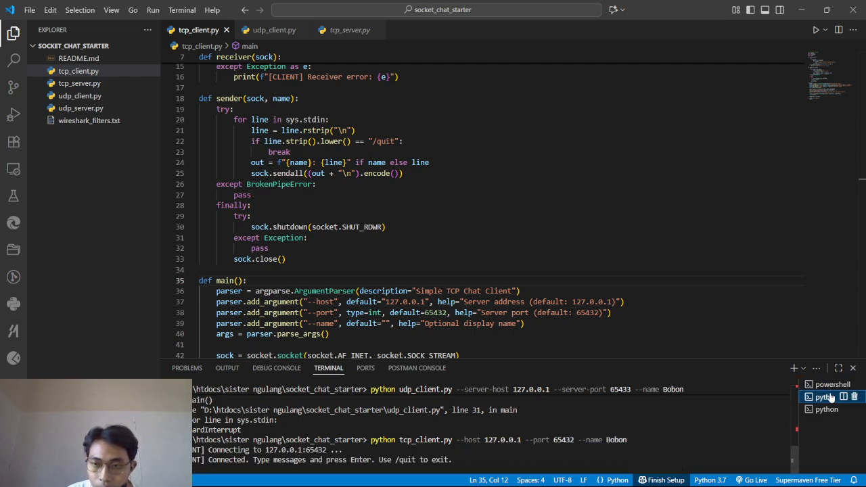
pyautogui.click(816, 384)
pyautogui.click(739, 417)
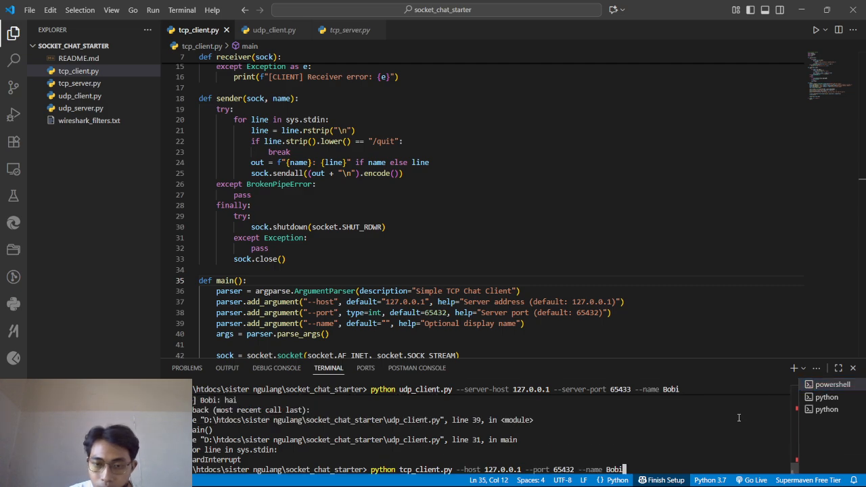
pyautogui.press('Return')
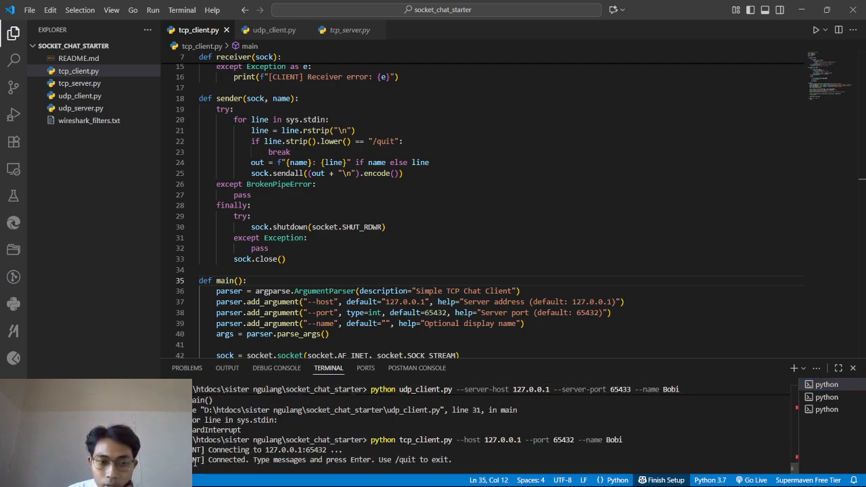
# Step: Send the message "hai" from the TCP client in the first terminal
pyautogui.press('alt')
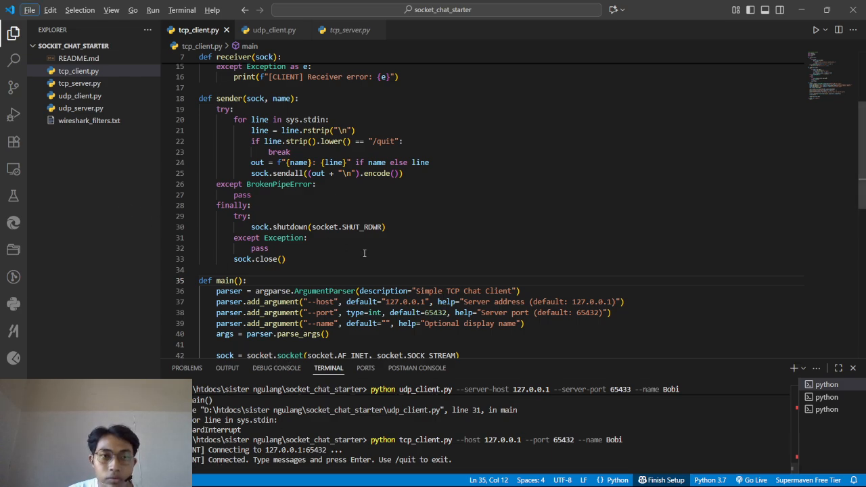
pyautogui.click(289, 469)
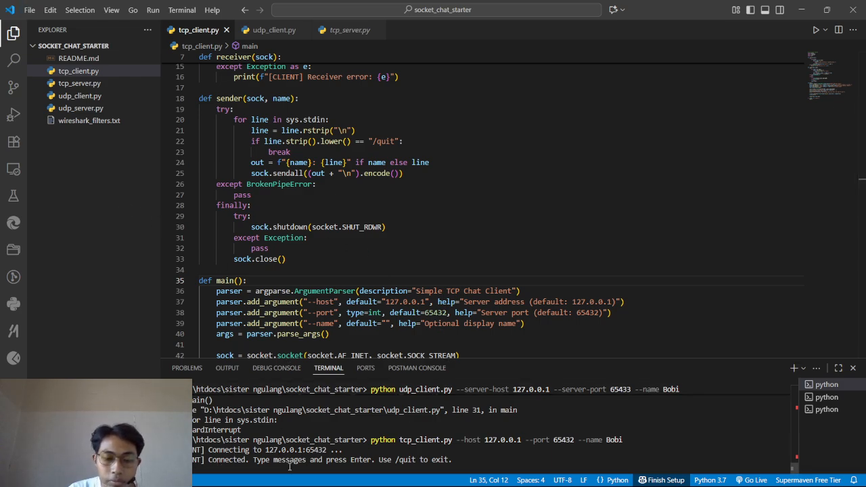
pyautogui.press('Return')
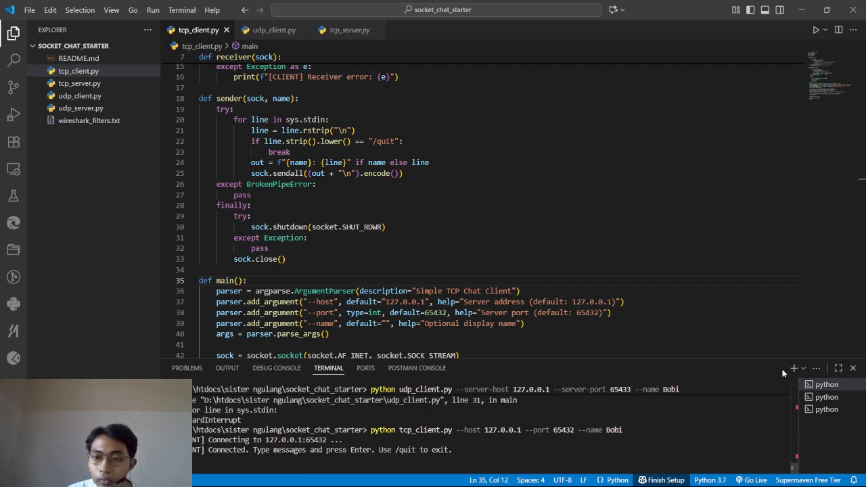
# Step: Check the first client's message in the second client and the server log, highlighting its source port and text
pyautogui.click(826, 397)
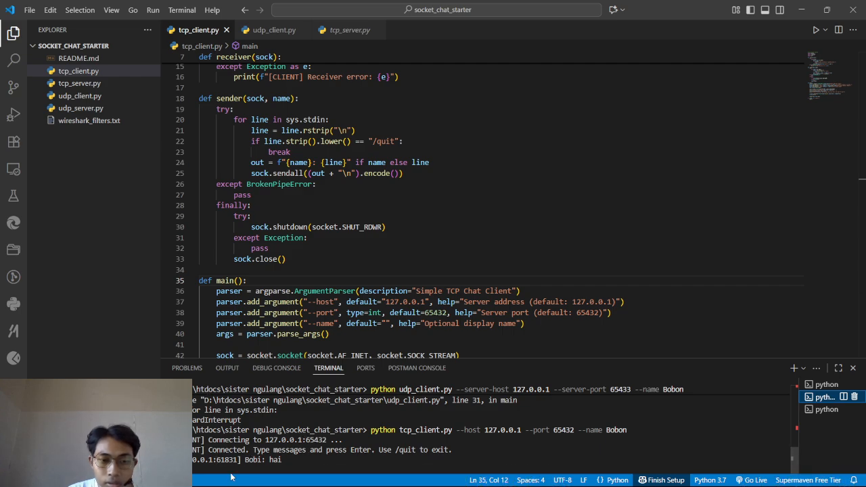
pyautogui.click(819, 409)
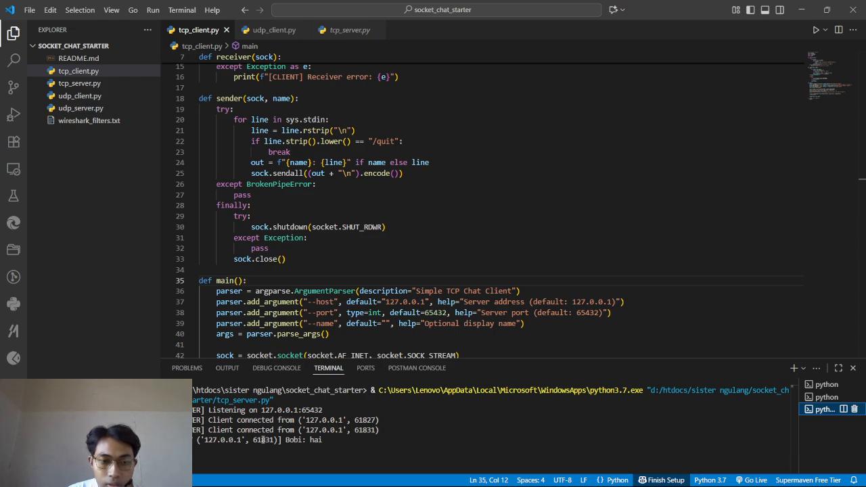
pyautogui.moveTo(253, 441); pyautogui.dragTo(277, 440)
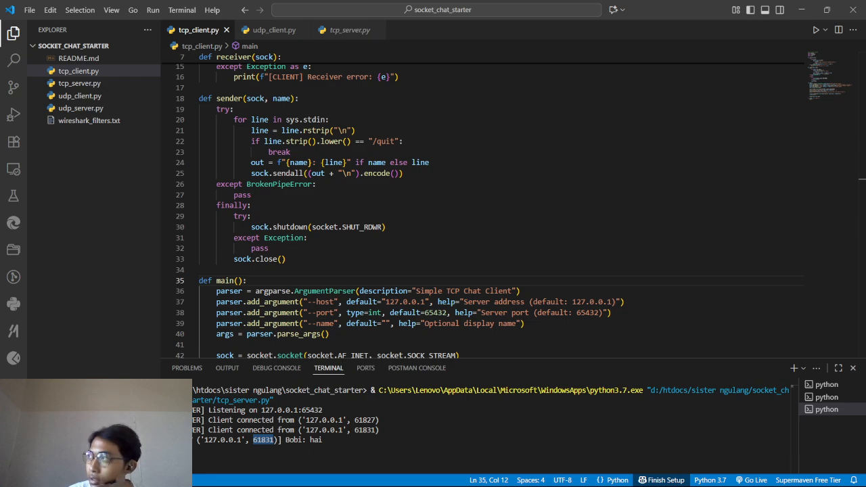
pyautogui.click(193, 440)
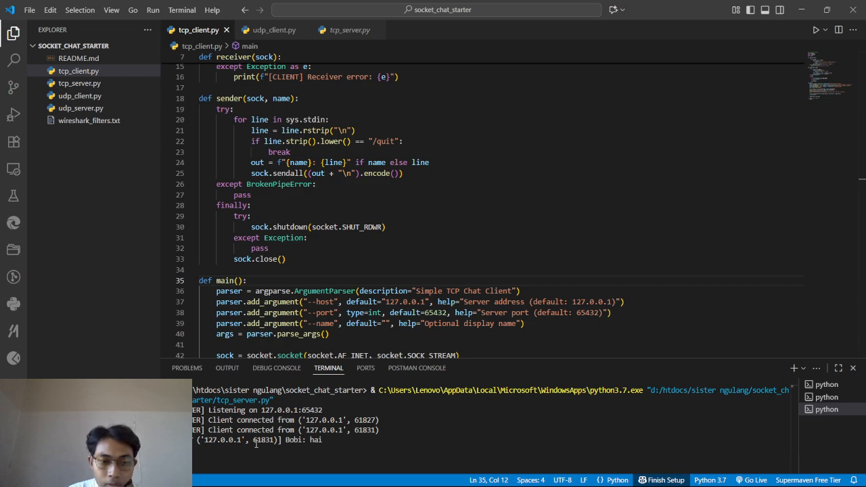
pyautogui.moveTo(253, 440); pyautogui.dragTo(329, 441)
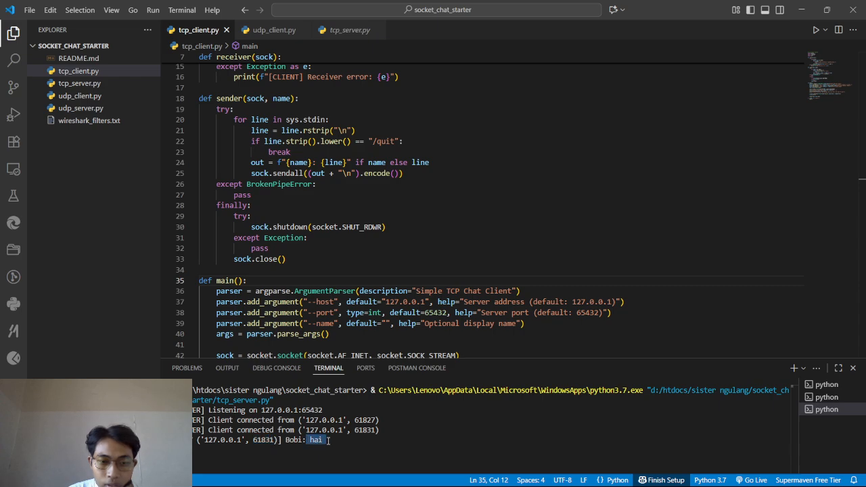
# Step: Review the message received by the second client, and send "hai" back from that terminal
pyautogui.click(827, 397)
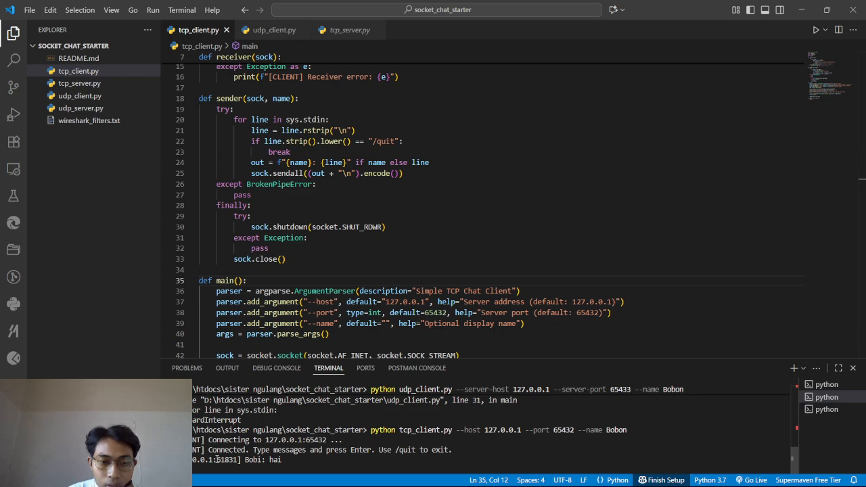
pyautogui.moveTo(217, 459); pyautogui.dragTo(280, 460)
pyautogui.click(280, 460)
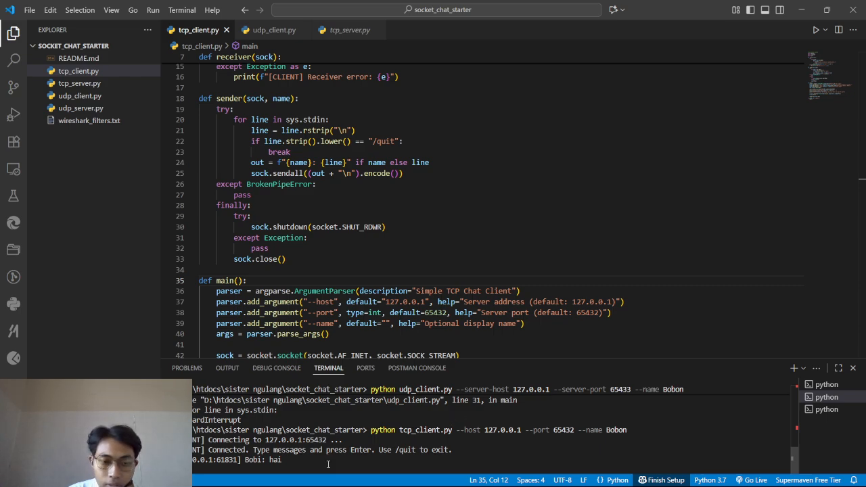
pyautogui.press('Return')
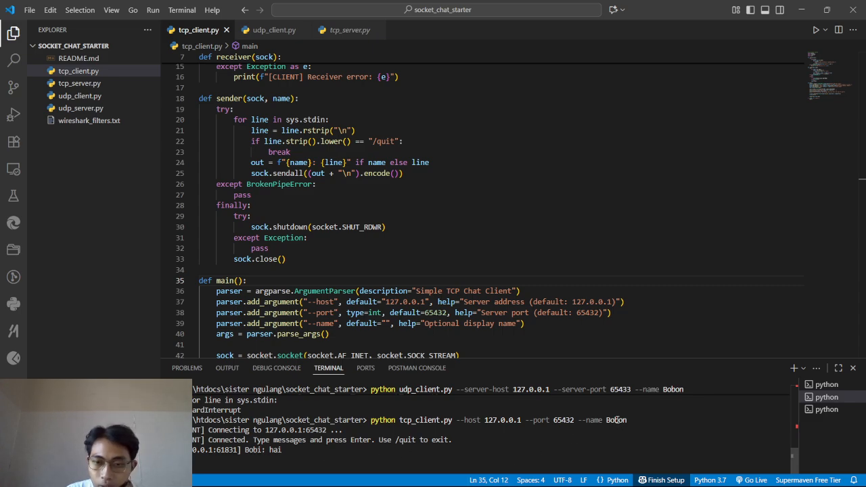
# Step: Check the second client's reply in the server log and in the first client, highlighting its text and source port
pyautogui.click(824, 409)
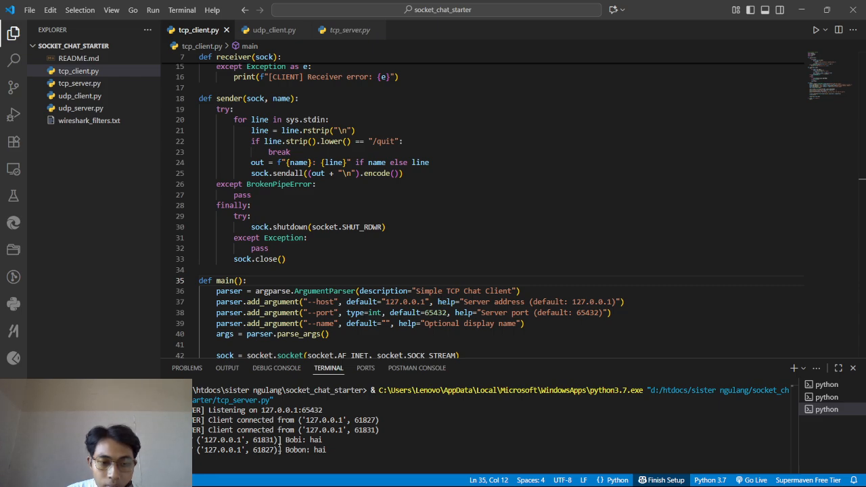
pyautogui.moveTo(255, 450); pyautogui.dragTo(330, 451)
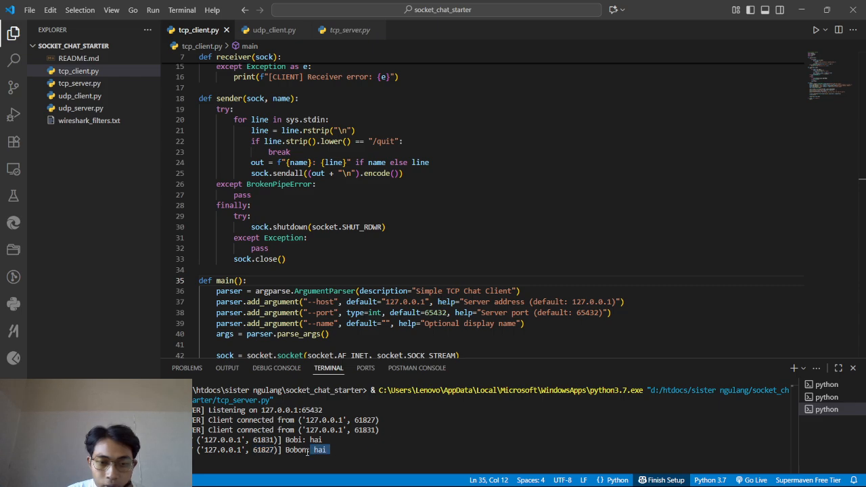
pyautogui.click(827, 384)
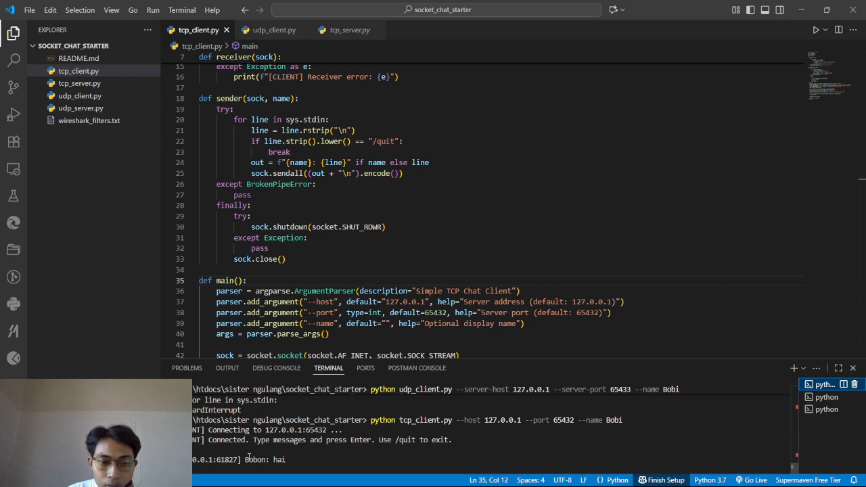
pyautogui.moveTo(216, 460); pyautogui.dragTo(242, 459)
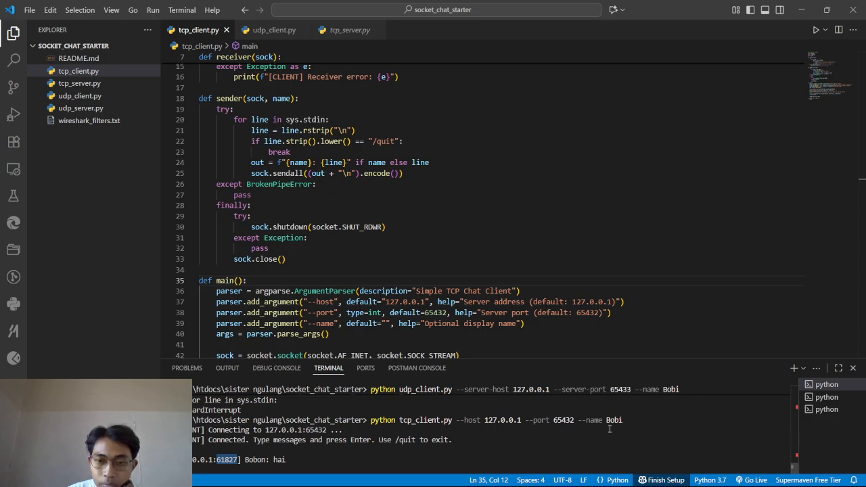
# Step: Launch Wireshark and start capturing on the Adapter for loopback traffic capture
pyautogui.press('super')
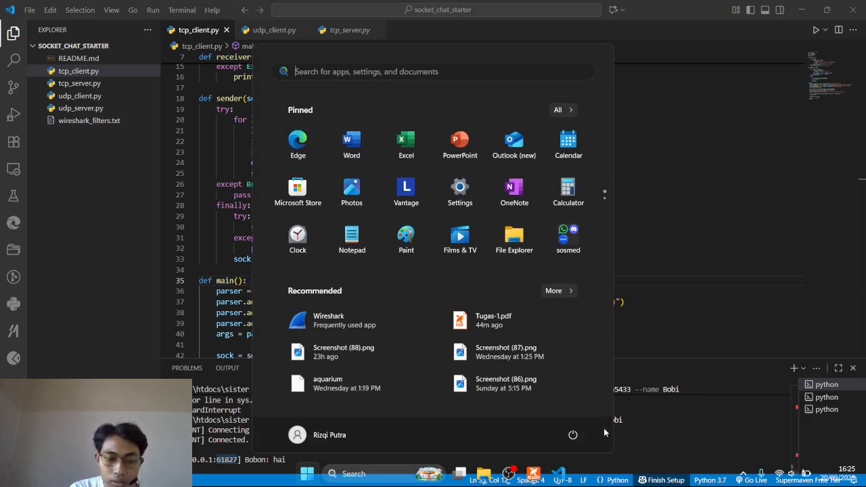
pyautogui.write('wireshark')
pyautogui.press('Return')
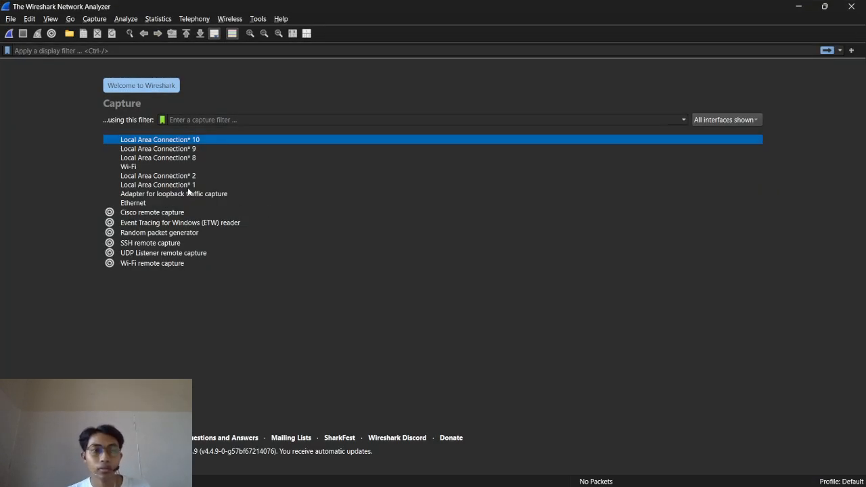
pyautogui.click(194, 195)
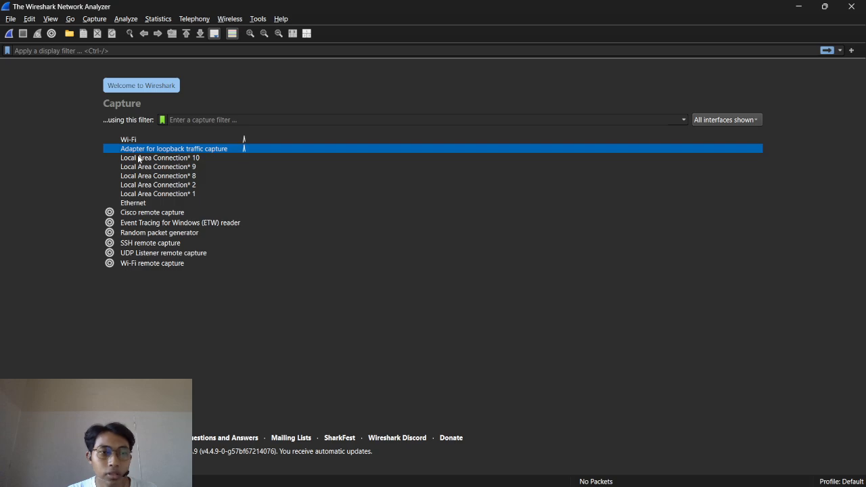
pyautogui.doubleClick(196, 148)
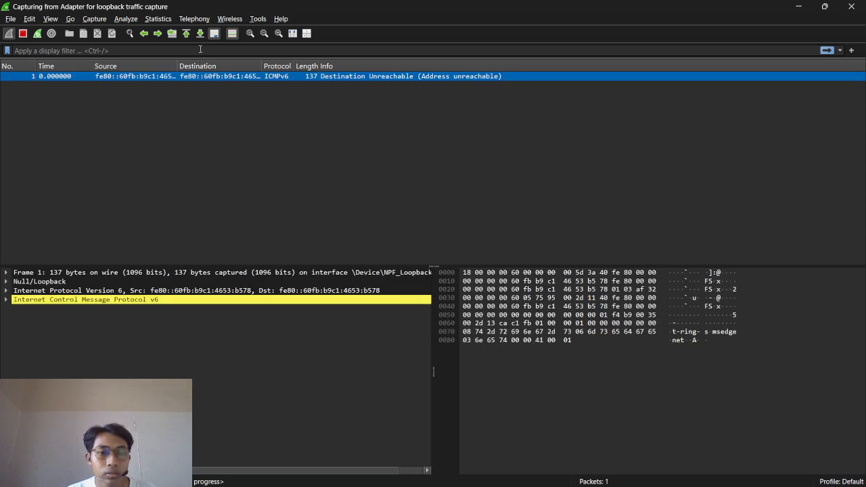
# Step: Filter the captured packets with the display filter tcp.port == 65432
pyautogui.click(234, 48)
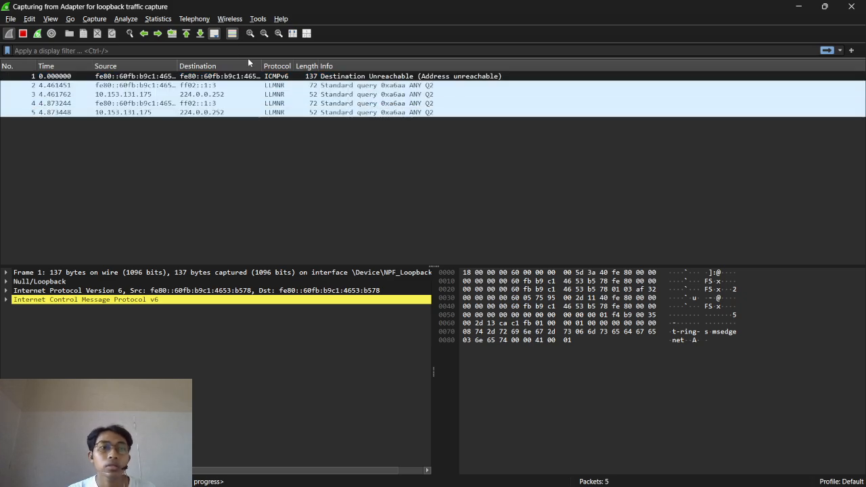
pyautogui.write('t')
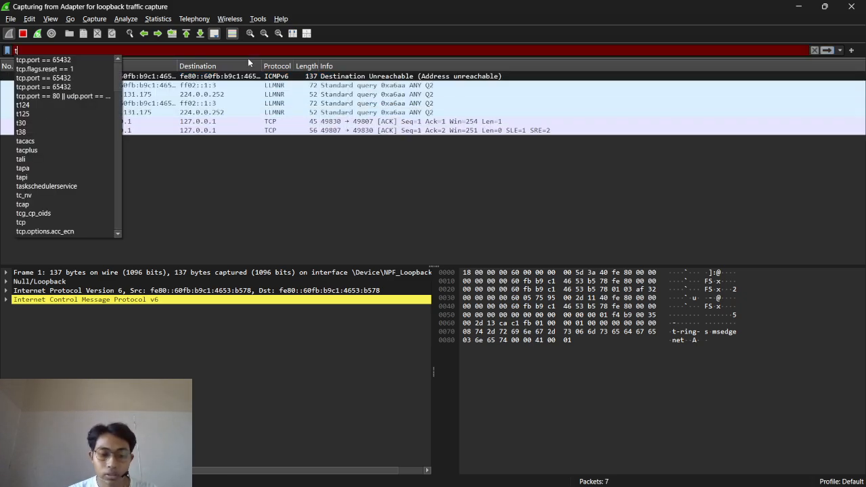
pyautogui.write('cp.')
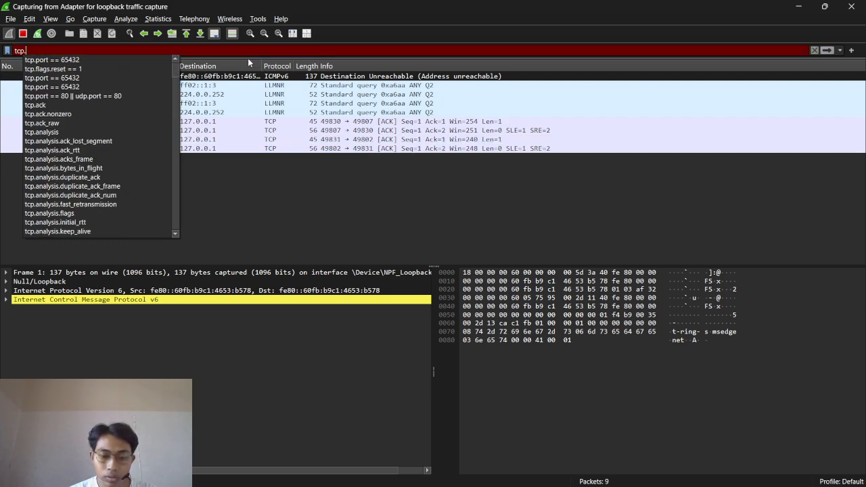
pyautogui.write('port')
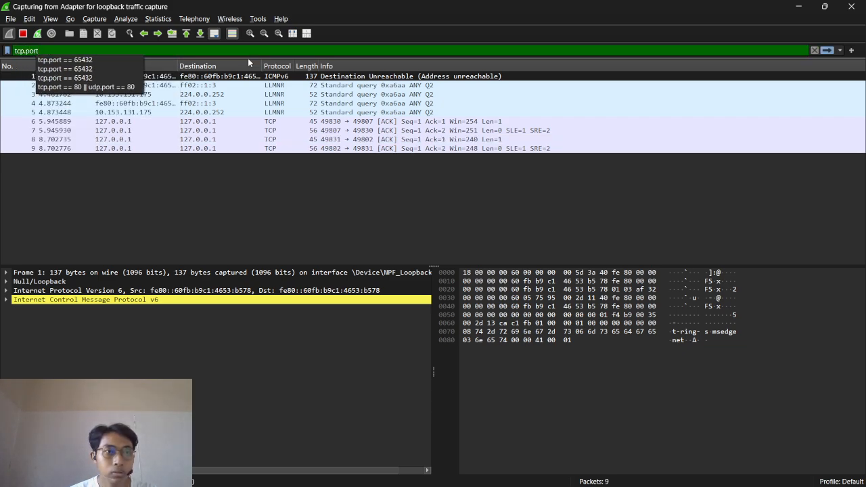
pyautogui.press('Down')
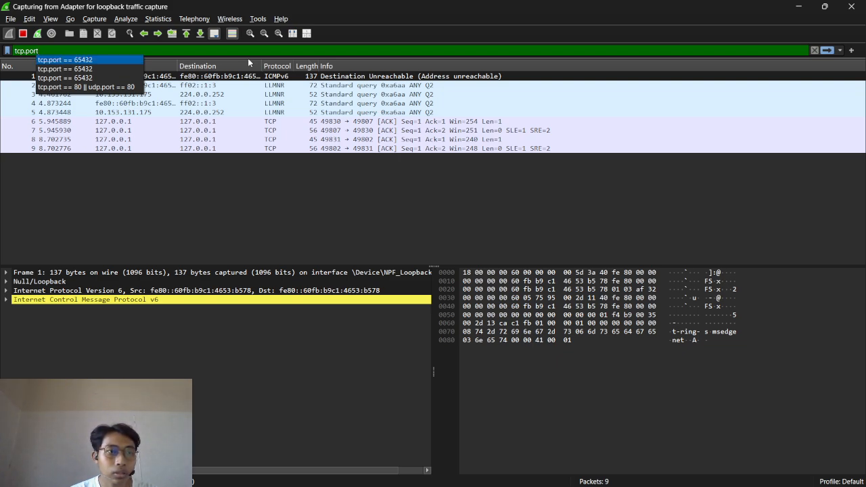
pyautogui.press('Return')
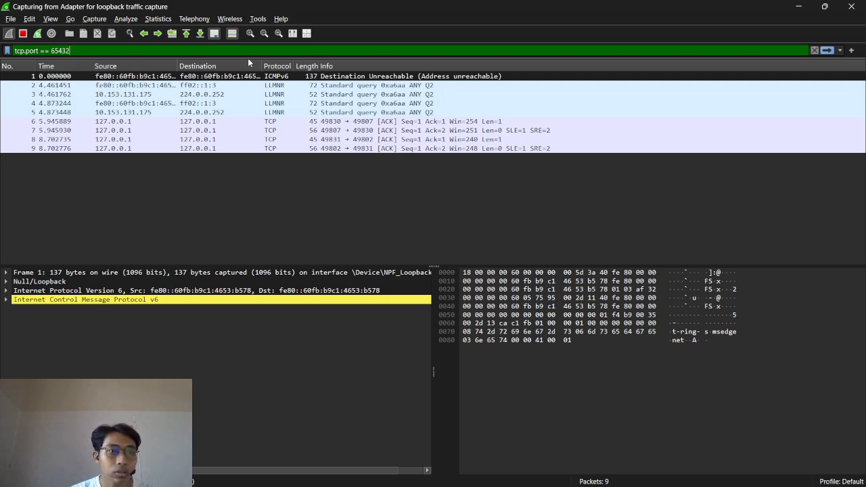
pyautogui.press('Return')
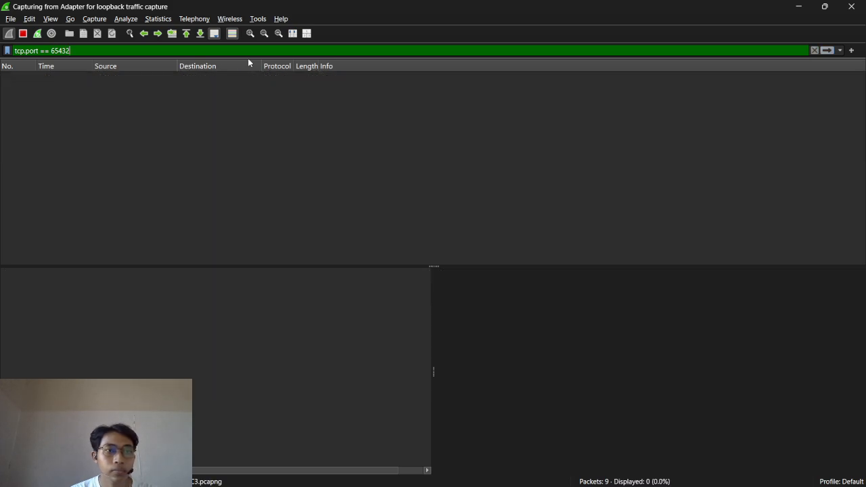
# Step: Switch to VS Code and send the message "kamu ngapain?" from the TCP client in the first terminal
pyautogui.hotkey('alt', 'Tab')
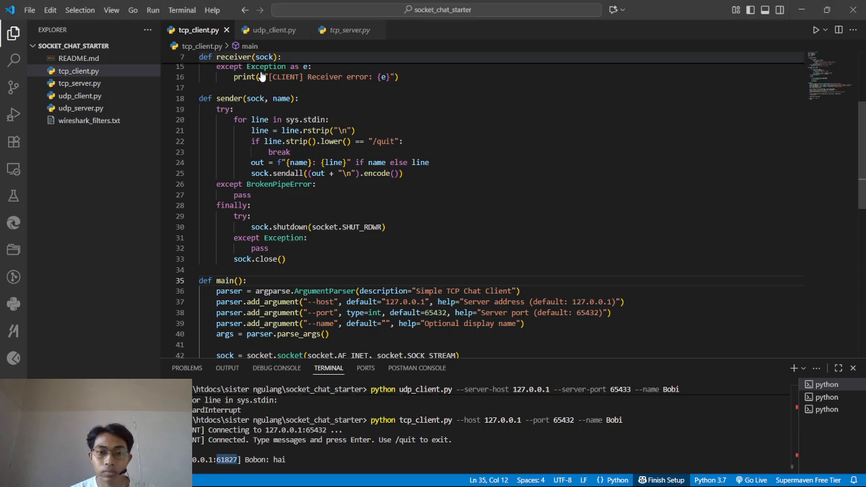
pyautogui.click(456, 467)
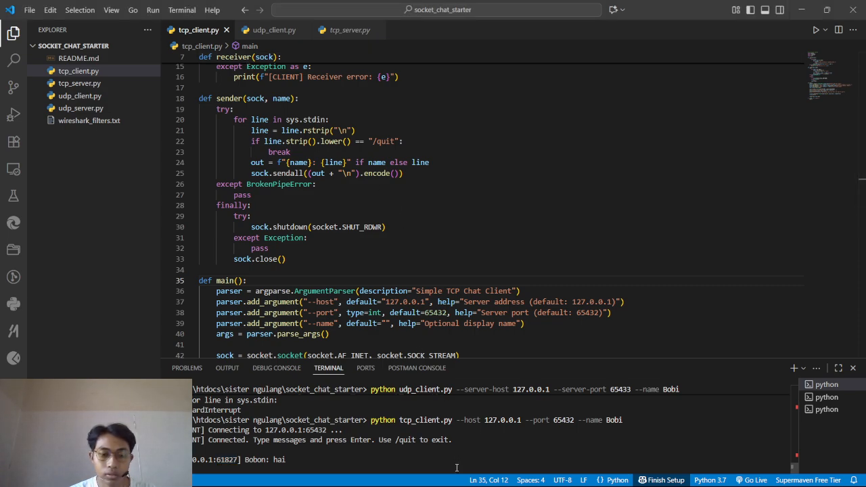
pyautogui.write('ngapain?')
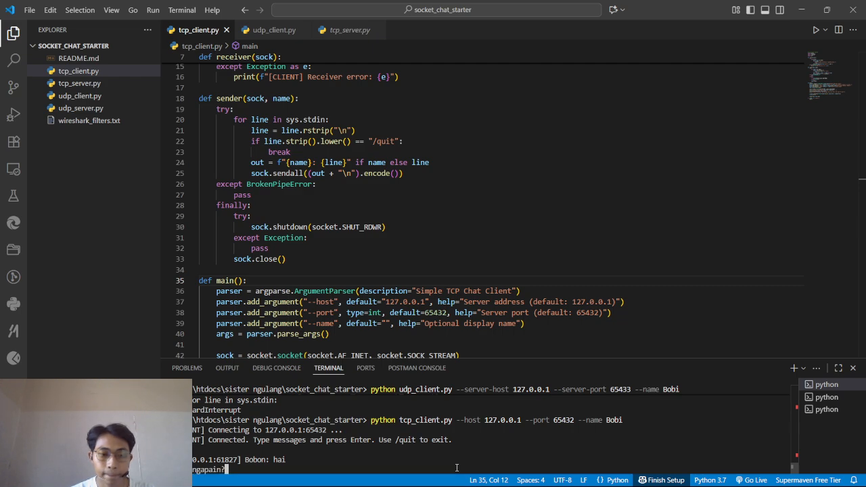
pyautogui.press('Return')
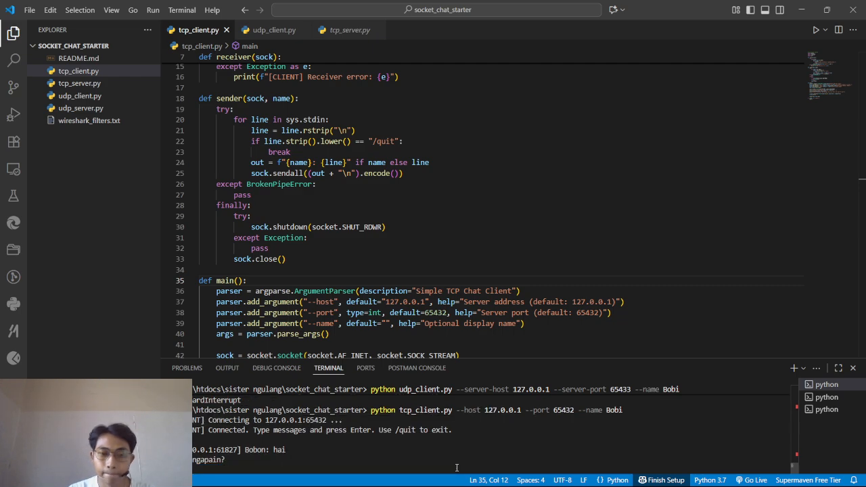
# Step: Reply "ga ngapa ngapain" from the TCP client in the second terminal
pyautogui.click(826, 398)
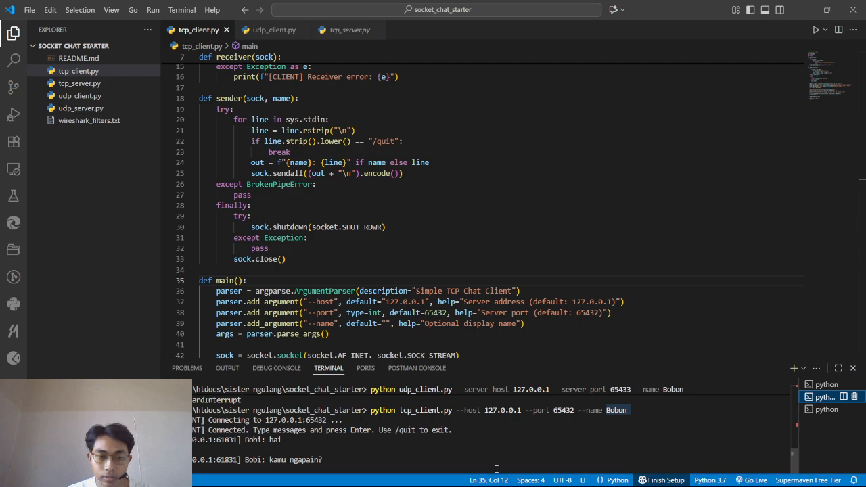
pyautogui.write('a')
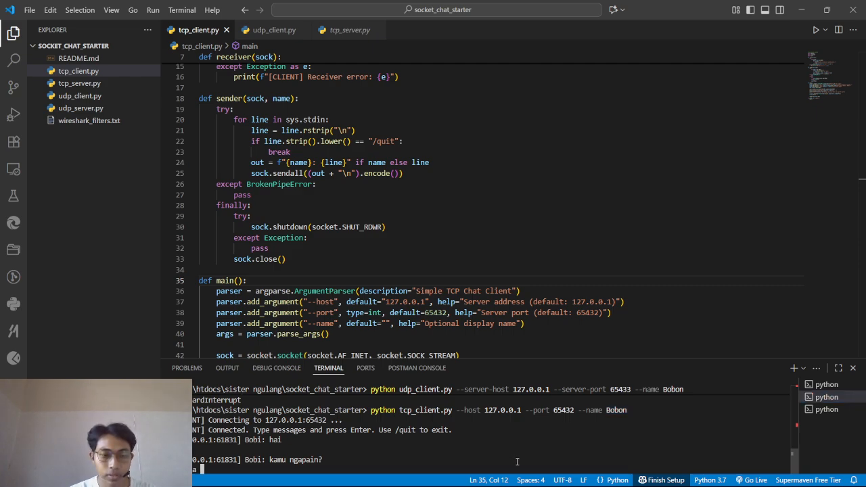
pyautogui.press('BackSpace')
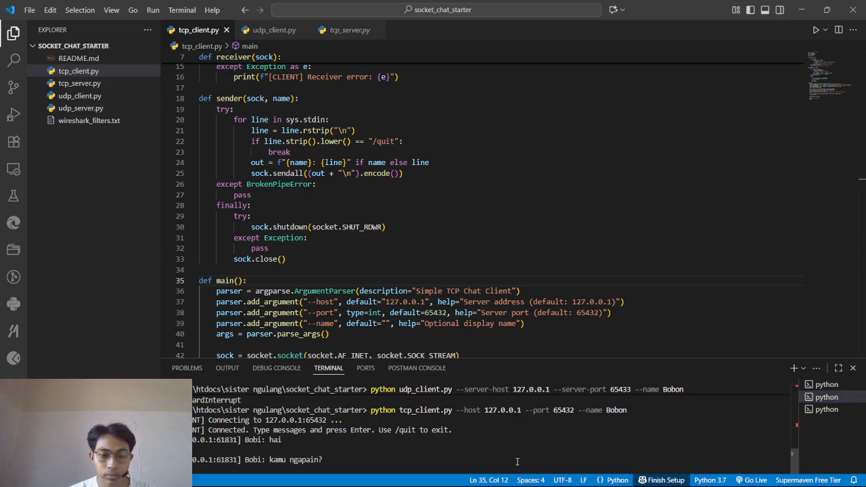
pyautogui.write('apa')
pyautogui.write('-')
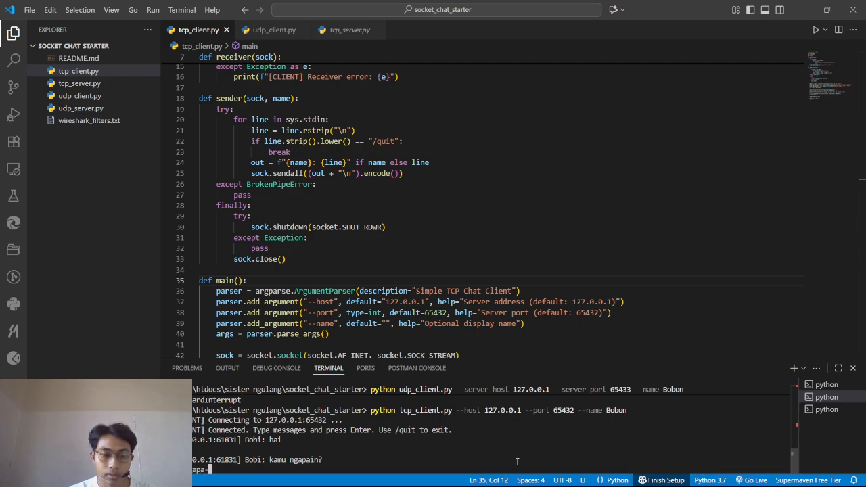
pyautogui.press('BackSpace')
pyautogui.write('ngapain')
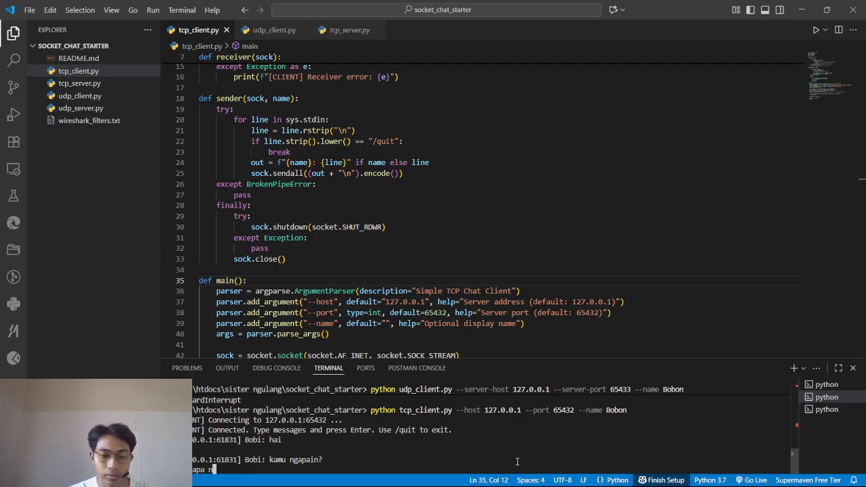
pyautogui.press('Return')
# Step: Compare the filtered TCP packets in Wireshark with the chat messages in the VS Code terminal
pyautogui.hotkey('alt', 'Tab')
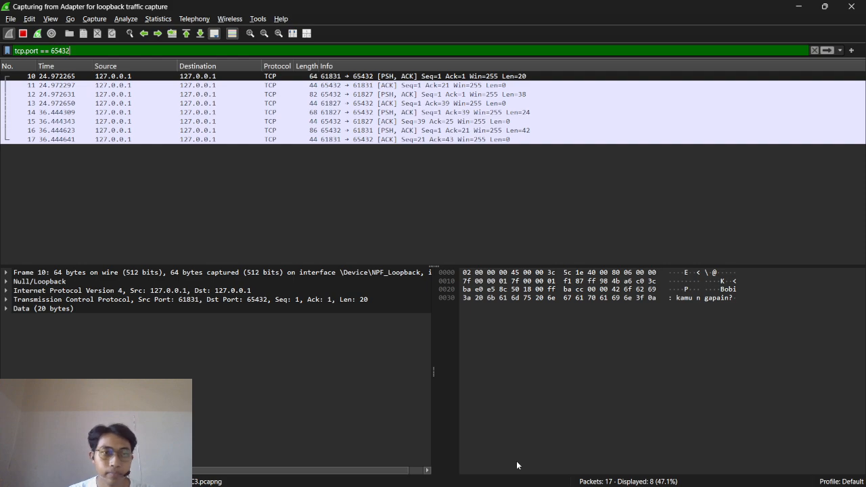
pyautogui.click(415, 173)
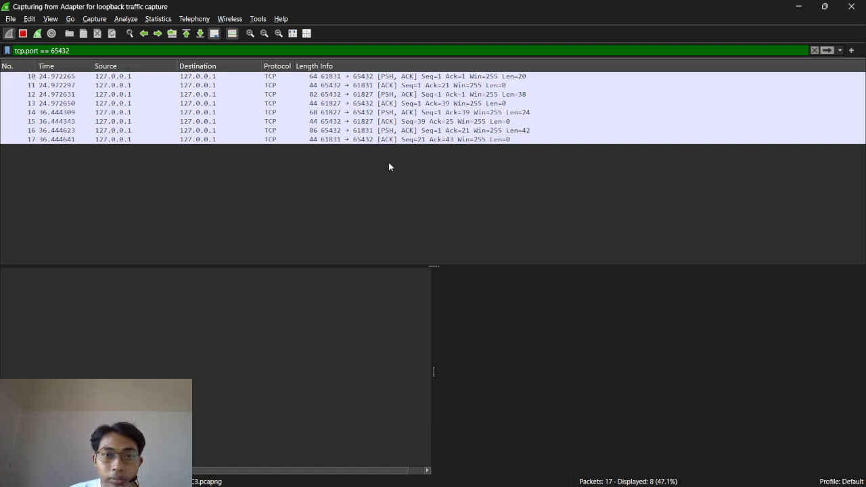
pyautogui.hotkey('alt', 'Tab')
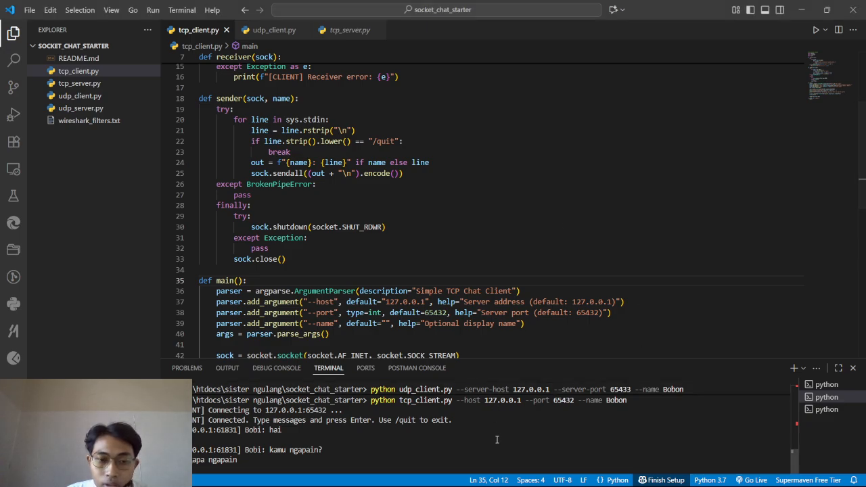
pyautogui.hotkey('alt', 'Tab')
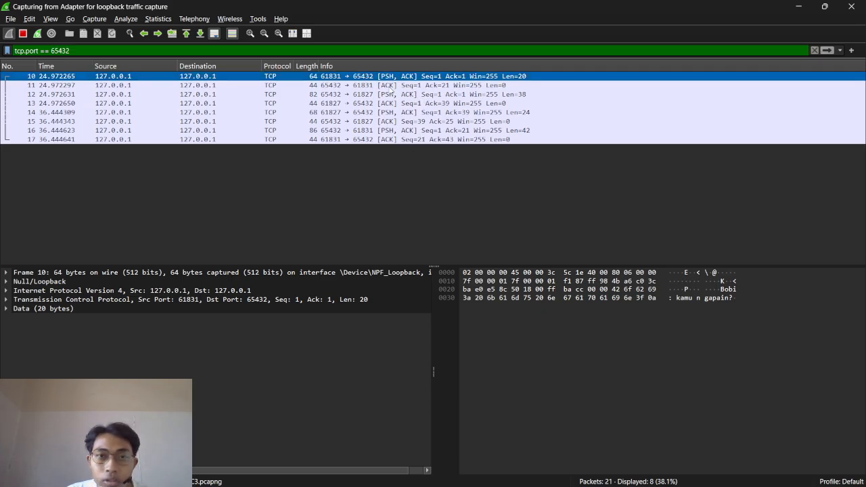
pyautogui.hotkey('alt', 'Tab')
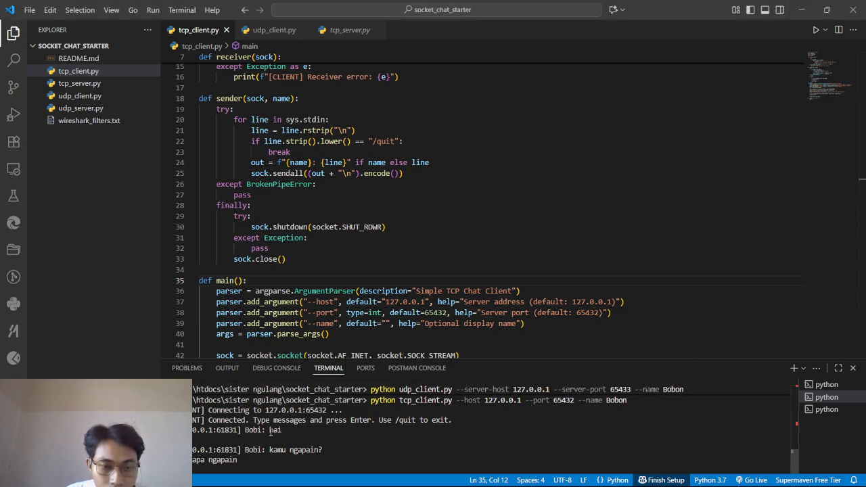
pyautogui.hotkey('alt', 'Tab')
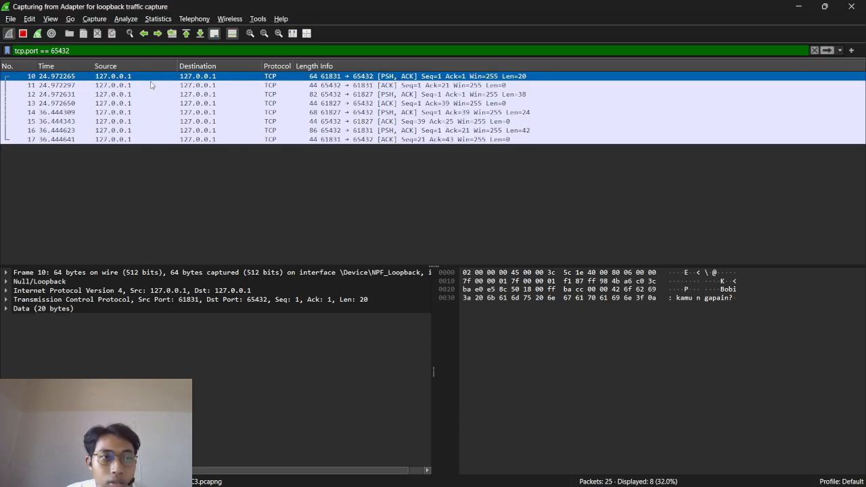
# Step: Examine the details and payload of captured packets 10 and 11, alternating between the two
pyautogui.click(292, 86)
pyautogui.click(297, 77)
pyautogui.click(298, 86)
pyautogui.click(296, 78)
pyautogui.click(299, 87)
pyautogui.click(298, 78)
pyautogui.click(302, 86)
pyautogui.click(300, 77)
pyautogui.click(301, 87)
pyautogui.click(301, 77)
pyautogui.click(301, 86)
# Step: Sort the packets by length and compare the details of ACK packets 11 and 13
pyautogui.click(302, 65)
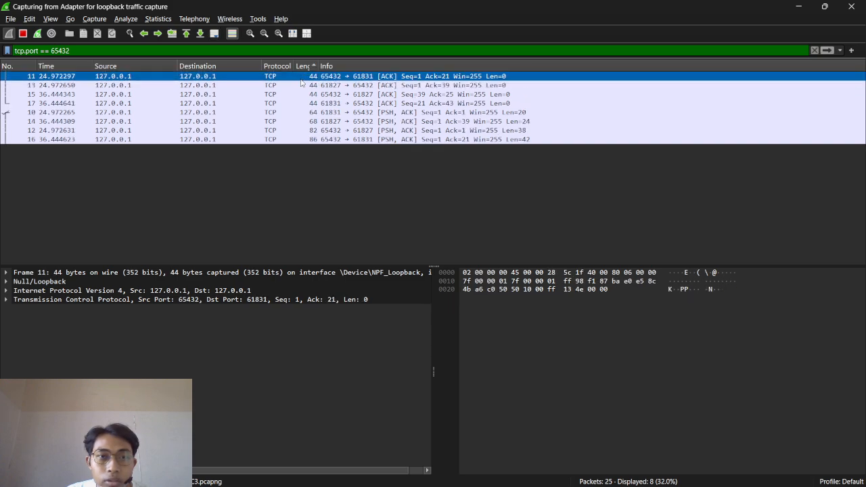
pyautogui.click(302, 86)
pyautogui.click(302, 76)
pyautogui.click(302, 86)
pyautogui.click(301, 76)
pyautogui.click(302, 85)
pyautogui.click(302, 77)
pyautogui.click(302, 86)
pyautogui.click(301, 77)
pyautogui.click(301, 86)
pyautogui.click(301, 76)
pyautogui.click(301, 86)
pyautogui.click(301, 76)
pyautogui.click(301, 86)
pyautogui.click(301, 76)
pyautogui.click(303, 86)
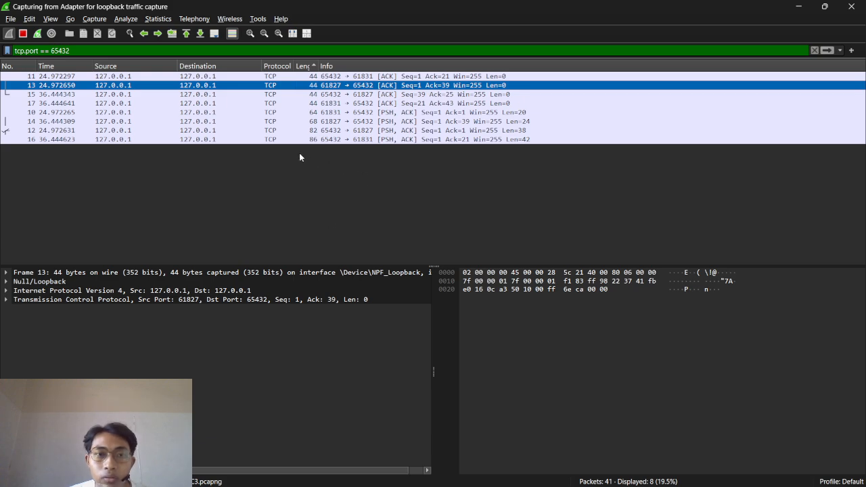
# Step: Return to VS Code, stop both TCP clients and close the TCP server's terminal
pyautogui.hotkey('alt', 'Tab')
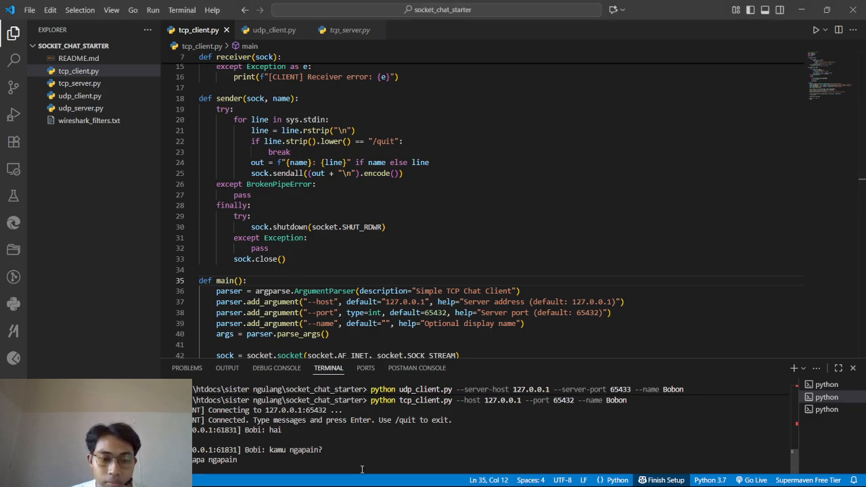
pyautogui.hotkey('ctrl', 'c')
pyautogui.click(826, 385)
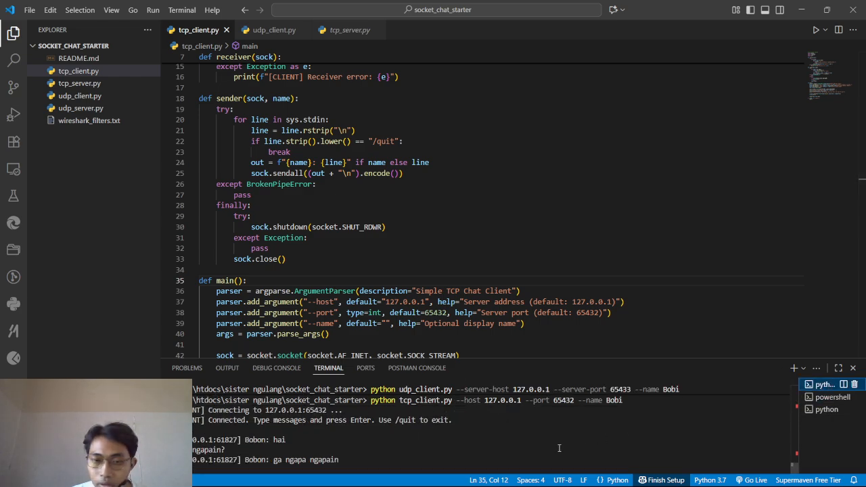
pyautogui.hotkey('ctrl', 'c')
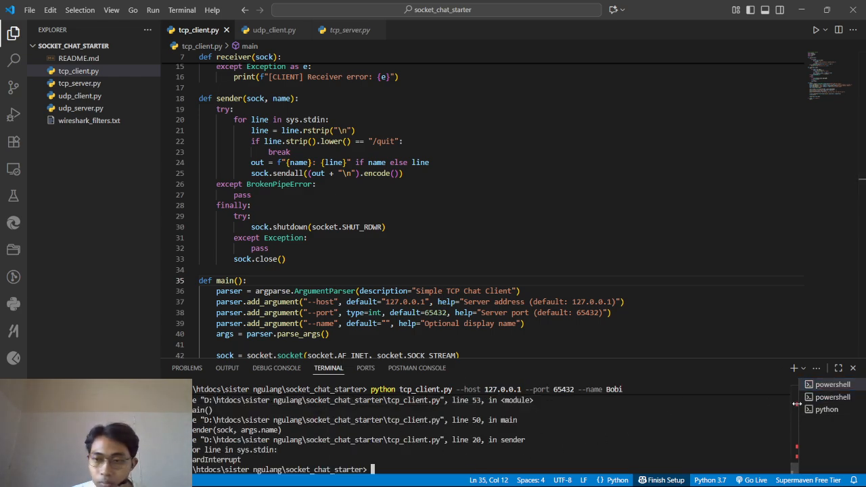
pyautogui.click(831, 409)
pyautogui.click(854, 409)
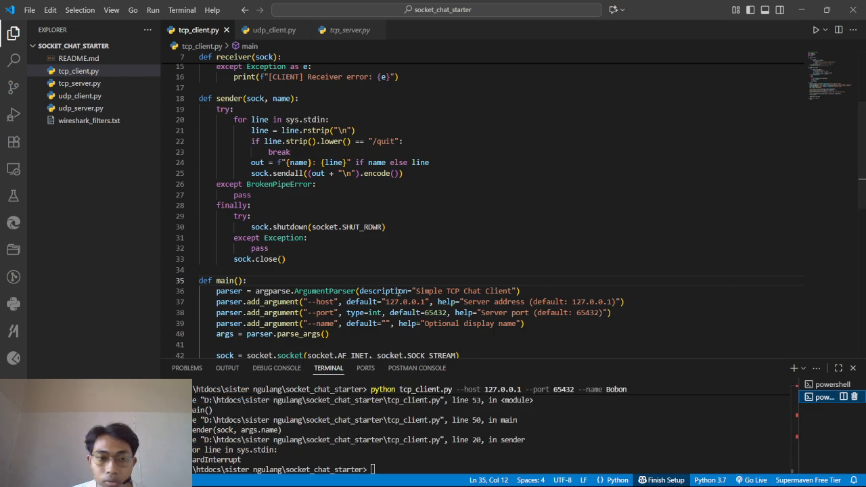
# Step: Open and run udp_server.py, and highlight its listening address line in the terminal output
pyautogui.click(76, 109)
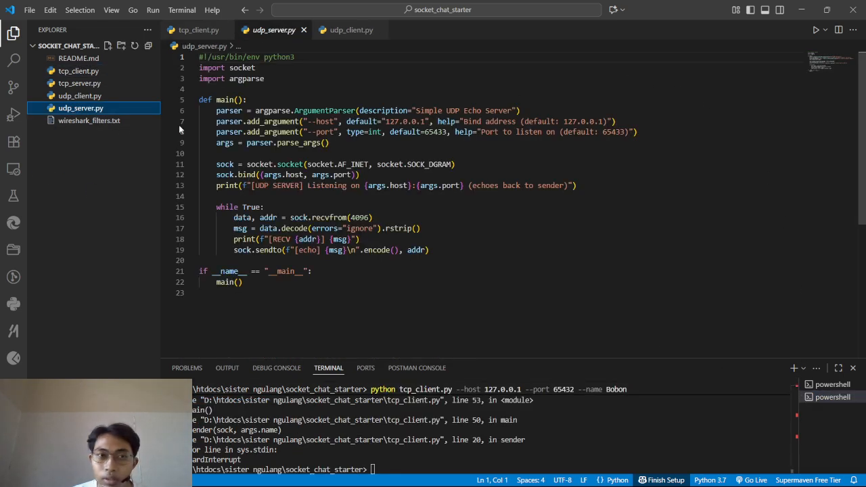
pyautogui.click(816, 31)
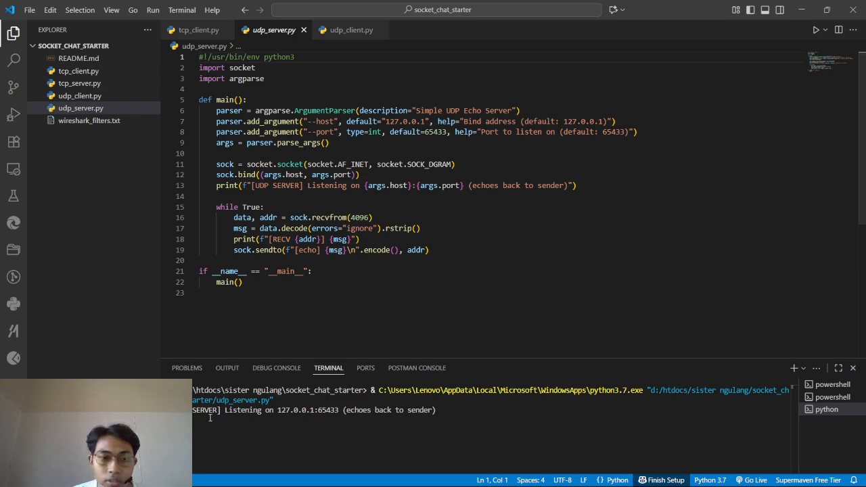
pyautogui.moveTo(189, 410); pyautogui.dragTo(312, 416)
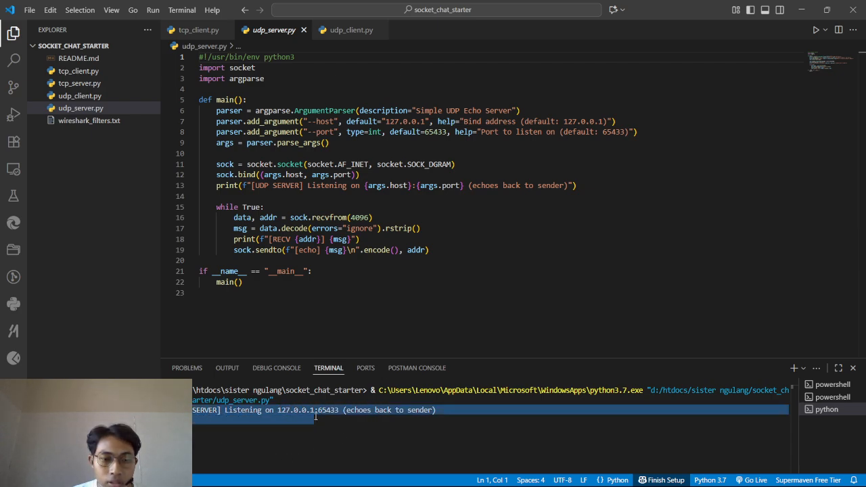
# Step: Open udp_client.py, start the UDP client in the second terminal with server host 127.0.0.1, port 65433 and the display name, and send hai
pyautogui.moveTo(238, 411); pyautogui.dragTo(277, 410)
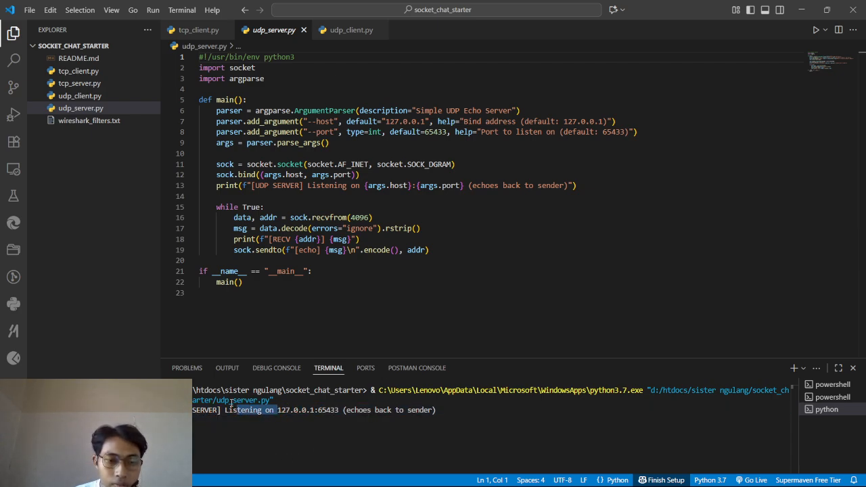
pyautogui.click(102, 99)
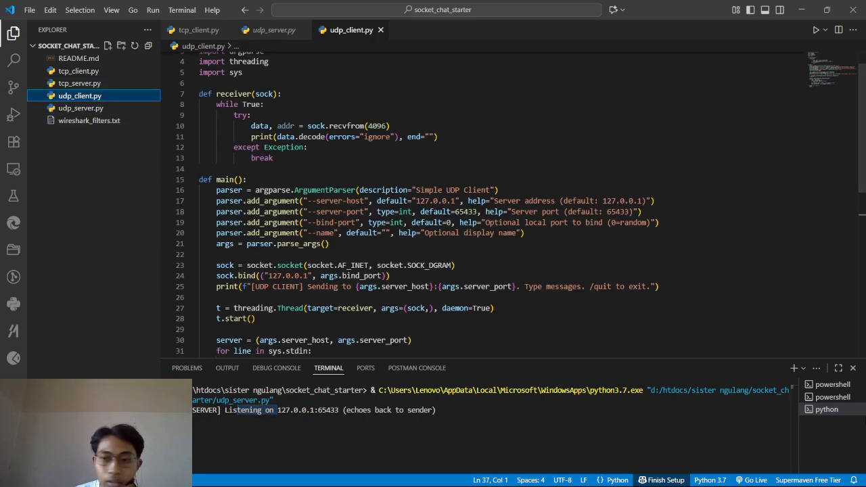
pyautogui.click(825, 398)
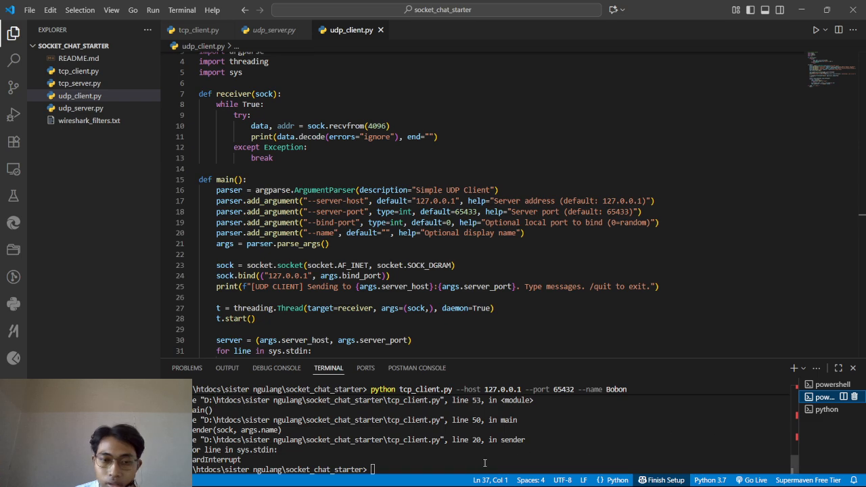
pyautogui.press('Up')
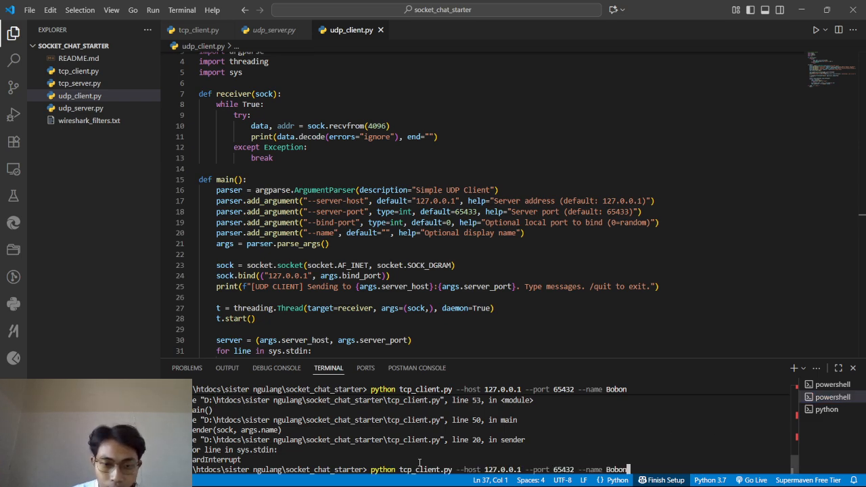
pyautogui.press('Up')
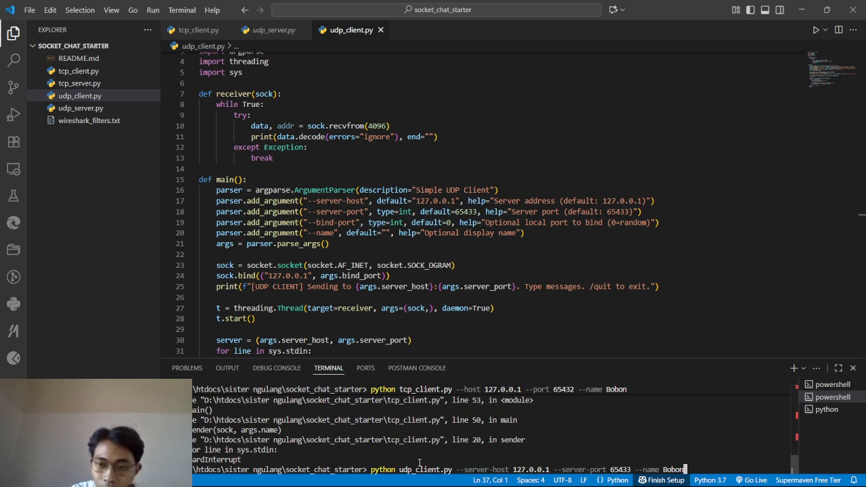
pyautogui.press('Return')
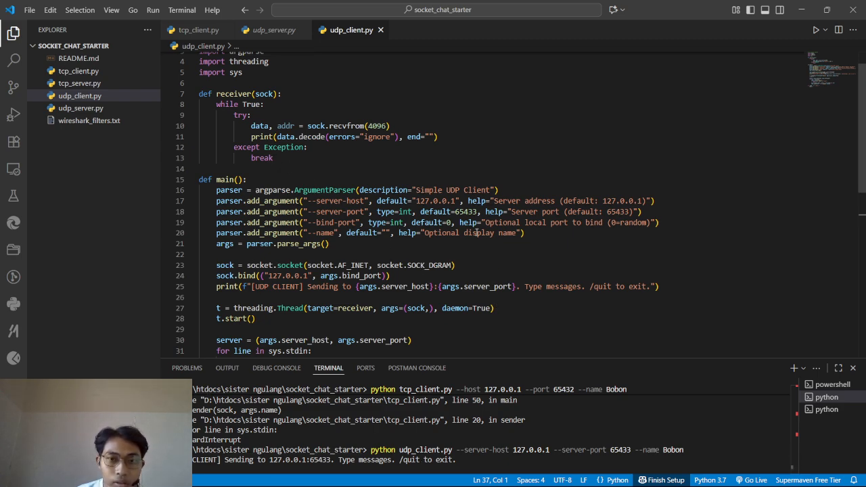
pyautogui.scroll(-1, 476, 231)
pyautogui.scroll(-3, 477, 232)
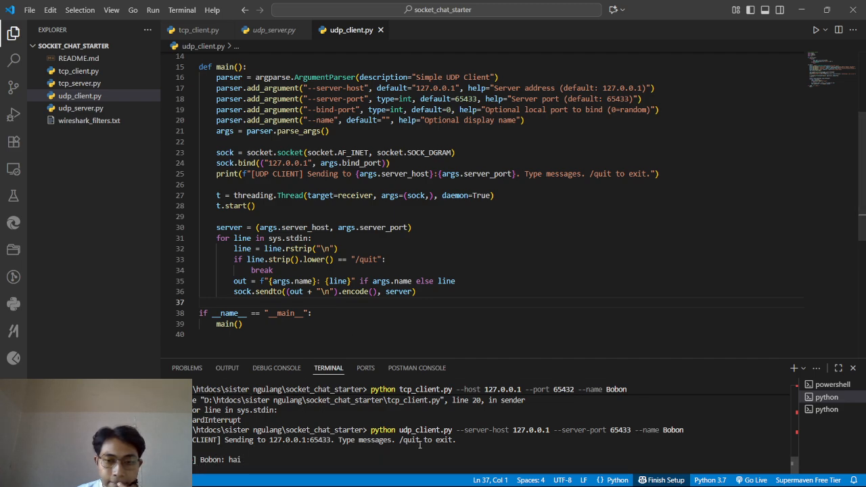
# Step: Switch to Wireshark and apply the display filter udp.port == 65433
pyautogui.hotkey('alt', 'Tab')
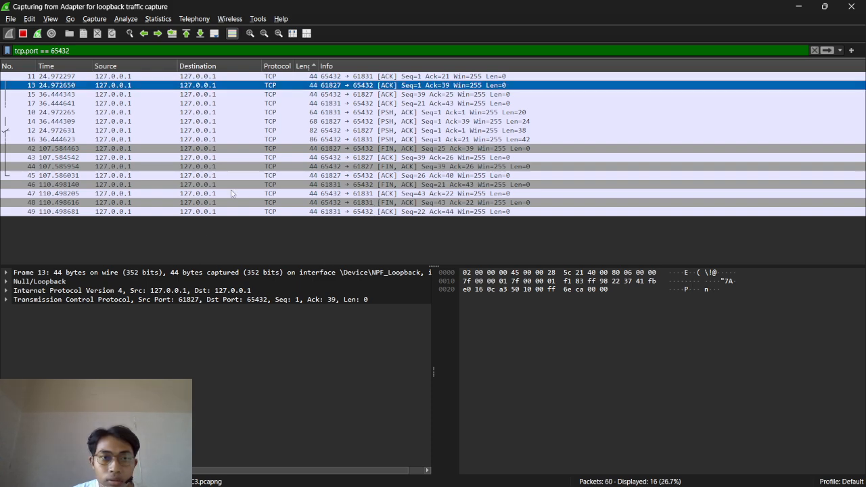
pyautogui.click(24, 51)
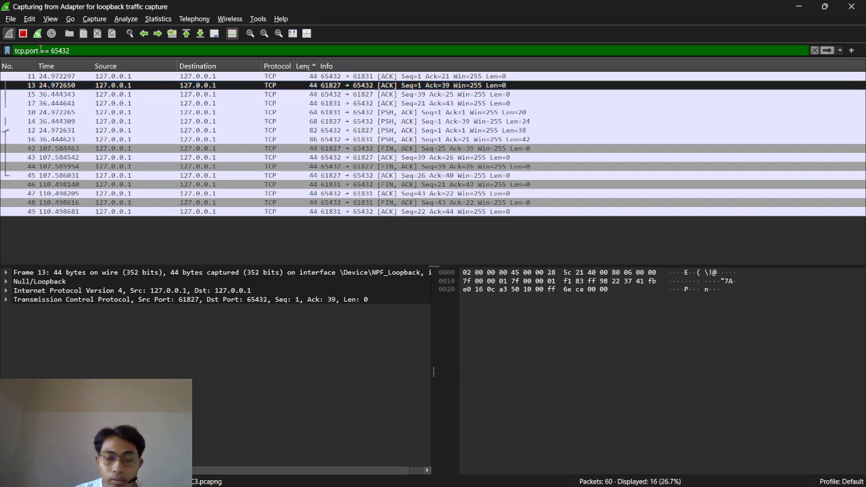
pyautogui.press('BackSpace')
pyautogui.press('BackSpace')
pyautogui.press('BackSpace')
pyautogui.press('BackSpace')
pyautogui.write('udp.')
pyautogui.press('End')
pyautogui.press('BackSpace')
pyautogui.write('3')
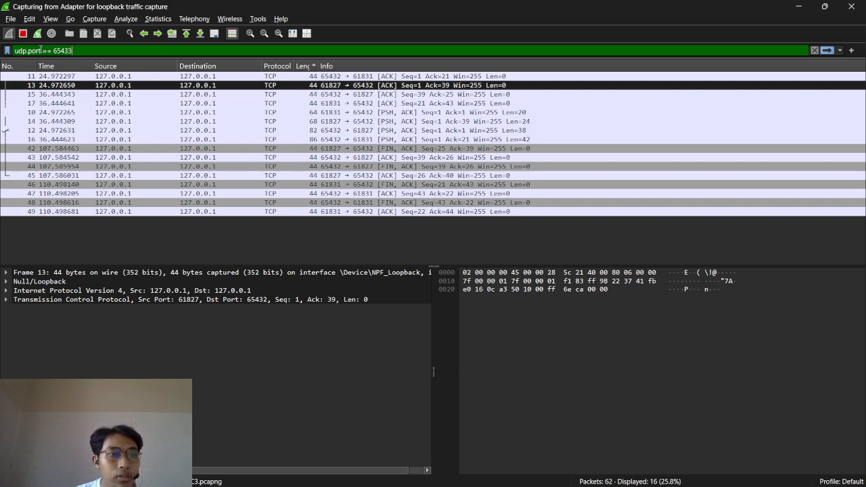
pyautogui.press('Return')
# Step: Inspect packet 59's details and payload in its own window, and compare them with the UDP client's message in VS Code
pyautogui.click(361, 86)
pyautogui.click(361, 76)
pyautogui.doubleClick(369, 77)
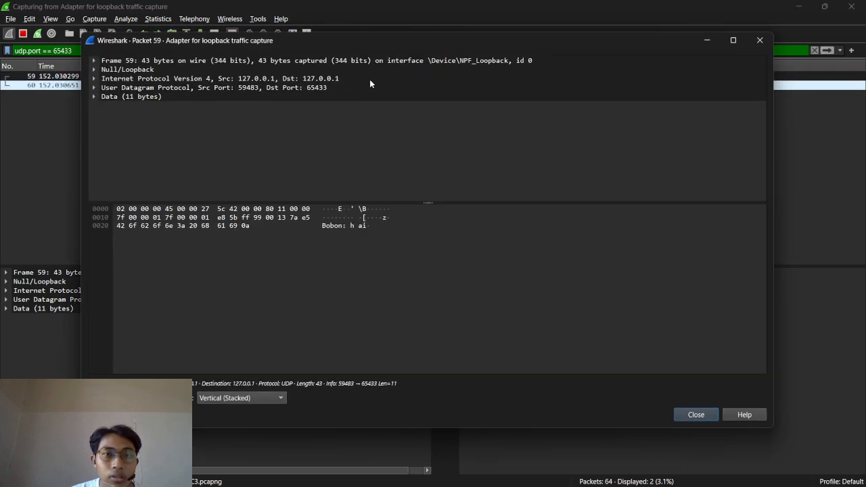
pyautogui.click(766, 45)
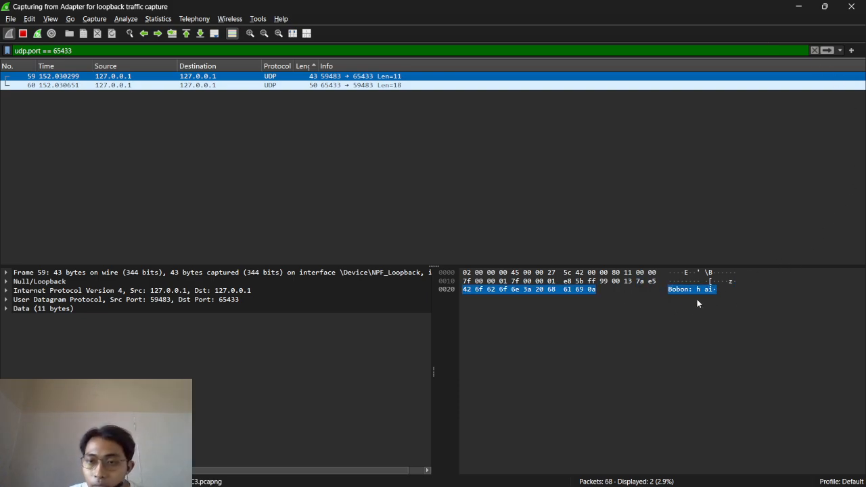
pyautogui.hotkey('alt', 'Tab')
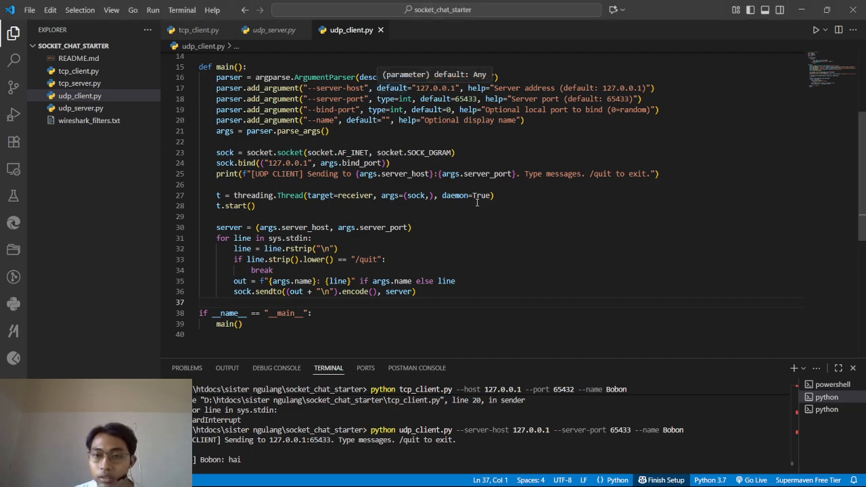
pyautogui.hotkey('alt', 'Tab')
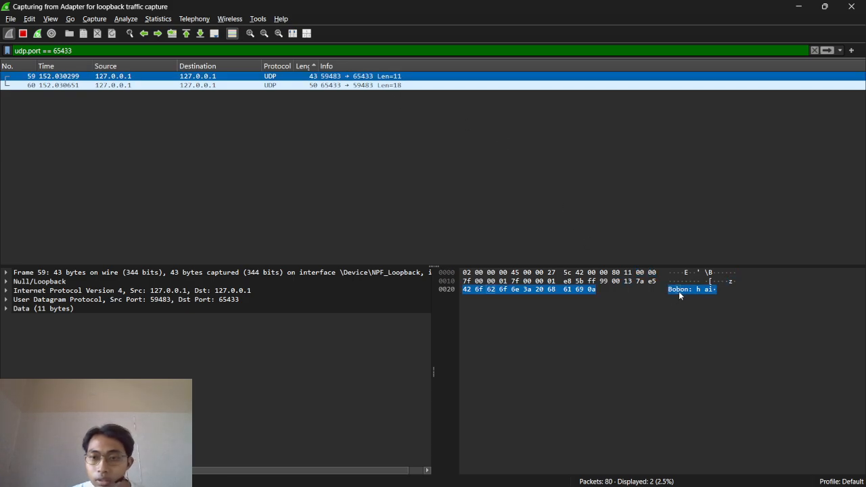
# Step: Sort the UDP packets by length and by source, comparing the details and payloads of packets 59 and 60
pyautogui.click(286, 85)
pyautogui.click(303, 67)
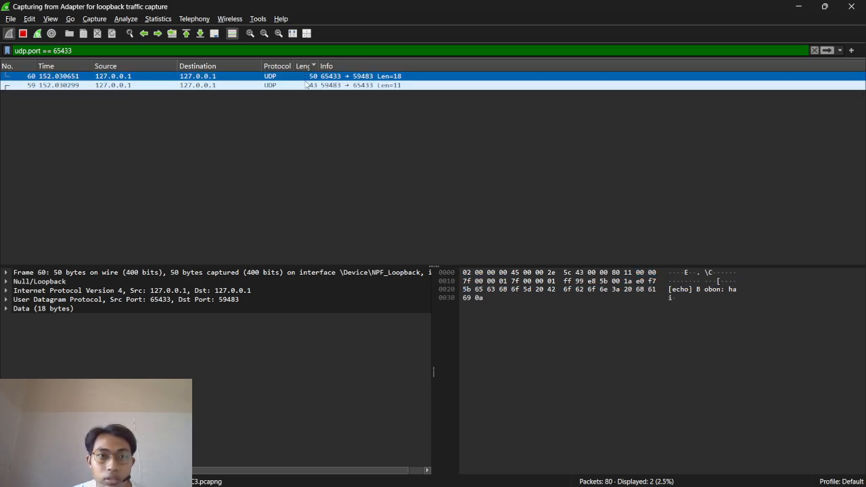
pyautogui.click(308, 85)
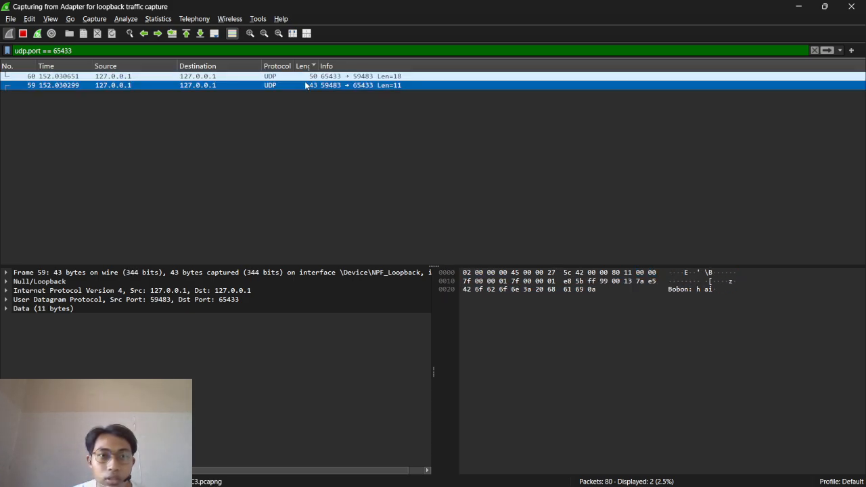
pyautogui.click(123, 66)
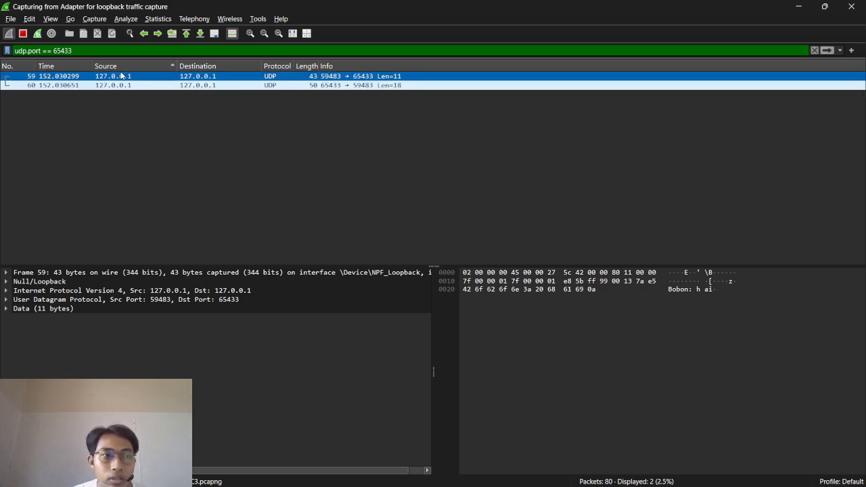
pyautogui.click(250, 87)
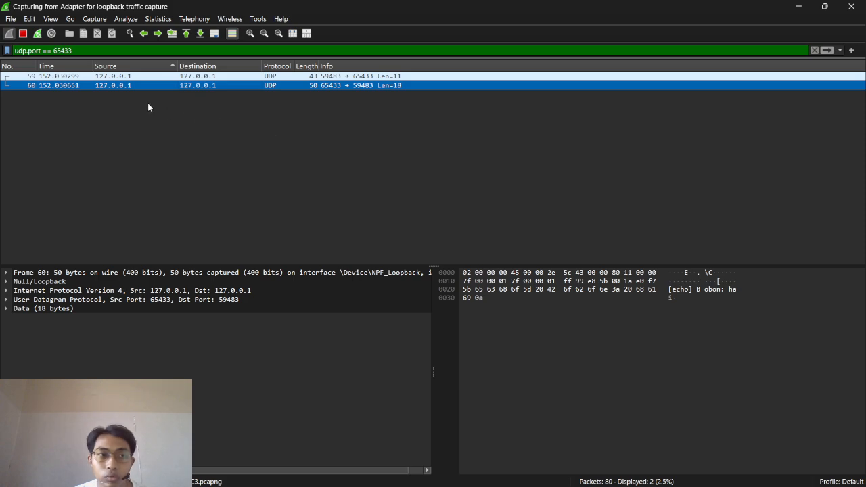
# Step: Switch to Tugas-1.pdf in Foxit PDF Reader, read the port-change experiment task, and return to VS Code
pyautogui.hotkey('alt', 'Tab')
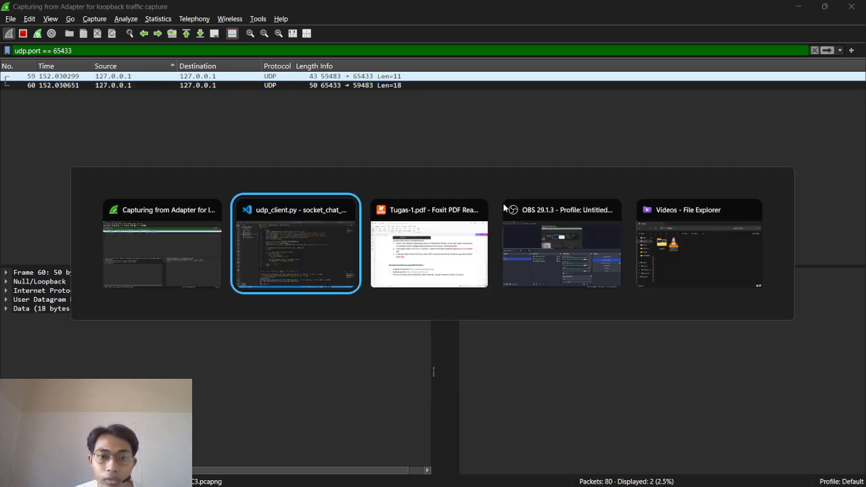
pyautogui.hotkey('alt', 'Tab')
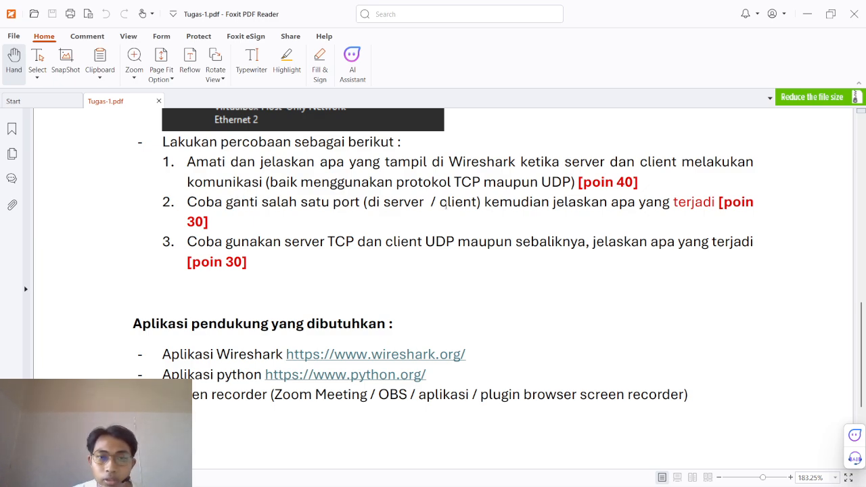
pyautogui.hotkey('alt', 'Tab')
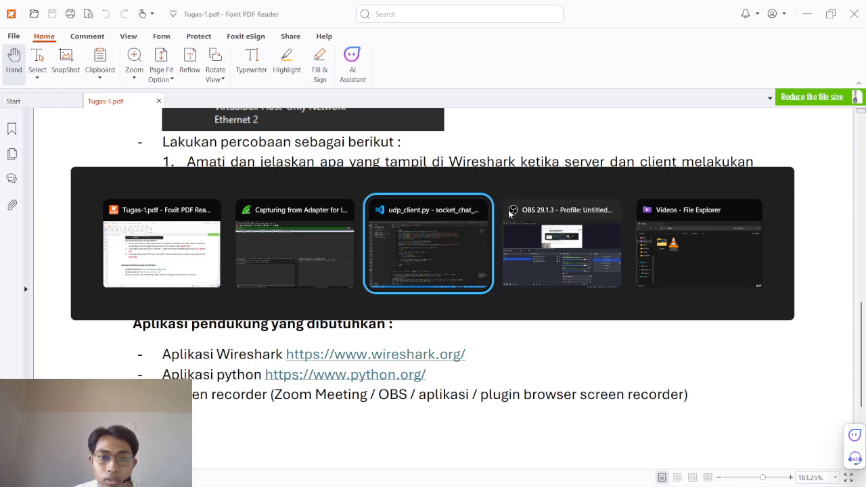
pyautogui.hotkey('alt', 'shift', 'Tab')
pyautogui.hotkey('alt', 'shift', 'Tab')
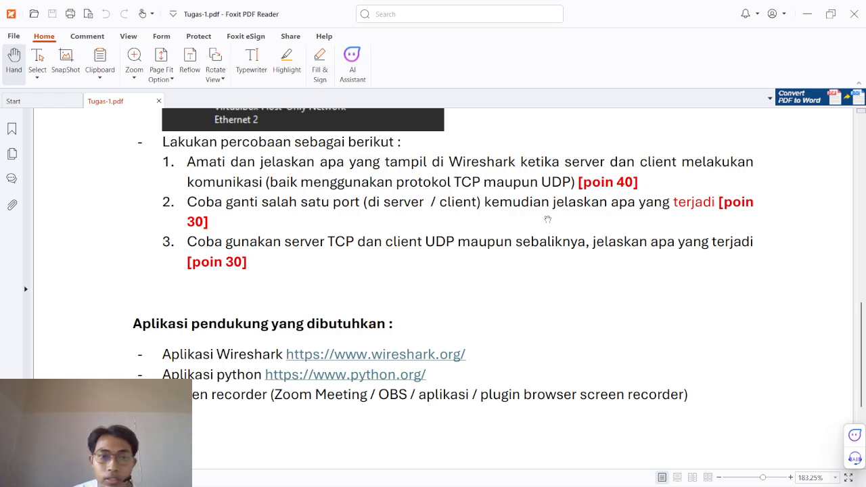
pyautogui.hotkey('alt', 'Tab')
pyautogui.hotkey('alt', 'Tab')
pyautogui.hotkey('alt', 'Tab')
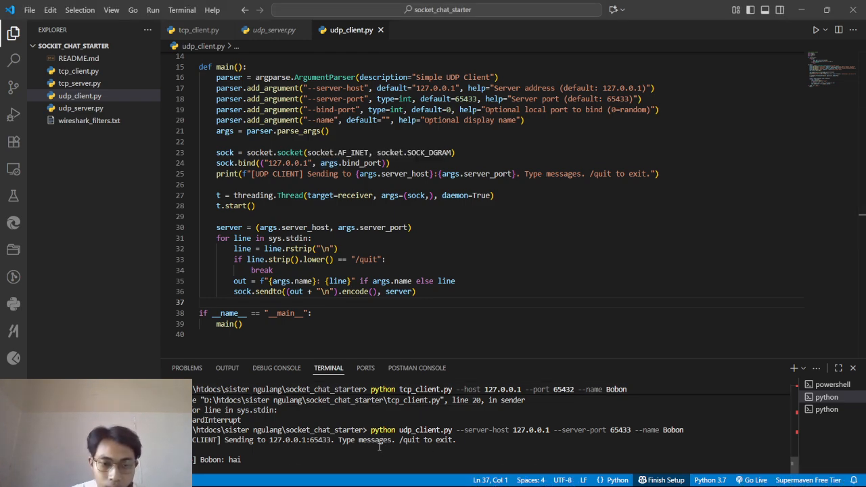
# Step: Stop the running UDP client and review its output in the terminal
pyautogui.hotkey('ctrl', 'c')
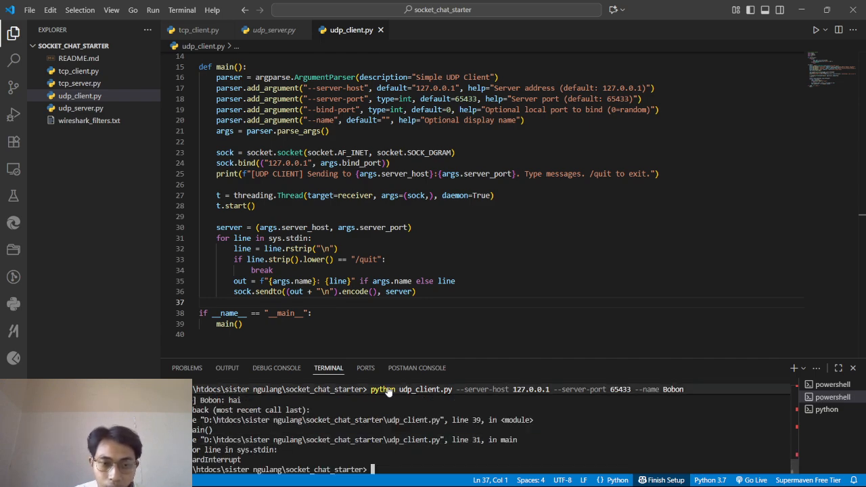
pyautogui.scroll(1, 482, 423)
pyautogui.scroll(1, 482, 423)
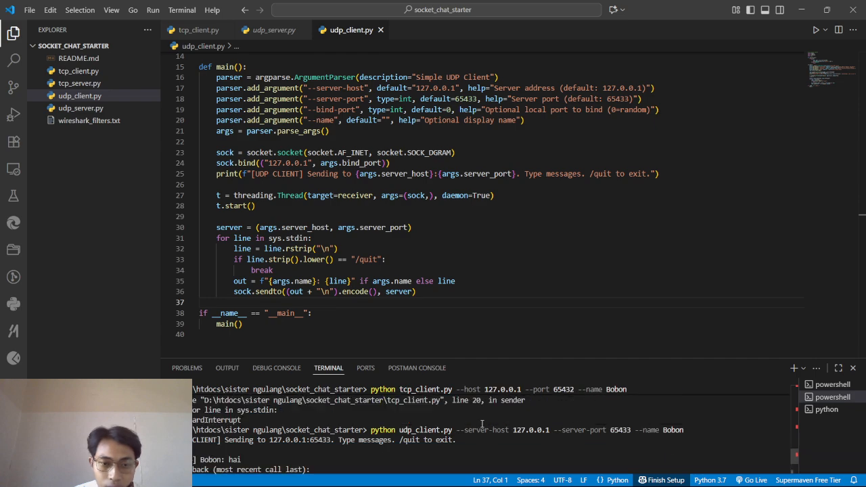
pyautogui.scroll(-2, 481, 423)
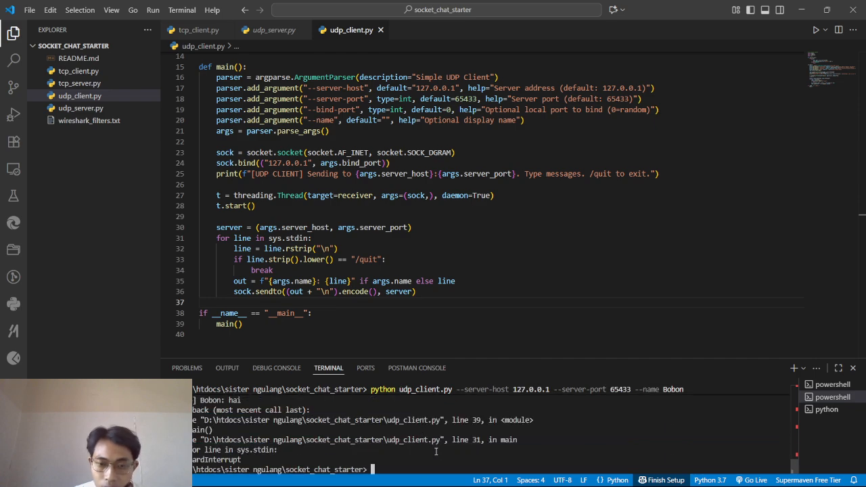
# Step: Rerun the previous udp_client.py command with its server port changed to 65431, rechecking the experiment task in the PDF before editing it
pyautogui.press('Up')
pyautogui.press('Left')
pyautogui.press('Left')
pyautogui.press('Left')
pyautogui.press('Left')
pyautogui.press('Left')
pyautogui.press('Left')
pyautogui.press('Left')
pyautogui.press('Left')
pyautogui.press('Left')
pyautogui.press('Left')
pyautogui.press('Left')
pyautogui.press('Left')
pyautogui.press('Left')
pyautogui.press('Left')
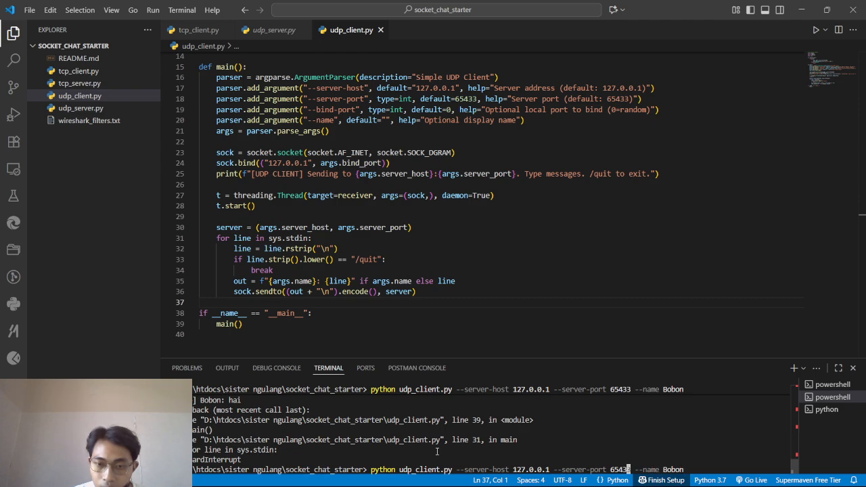
pyautogui.press('Right')
pyautogui.hotkey('alt', 'Tab')
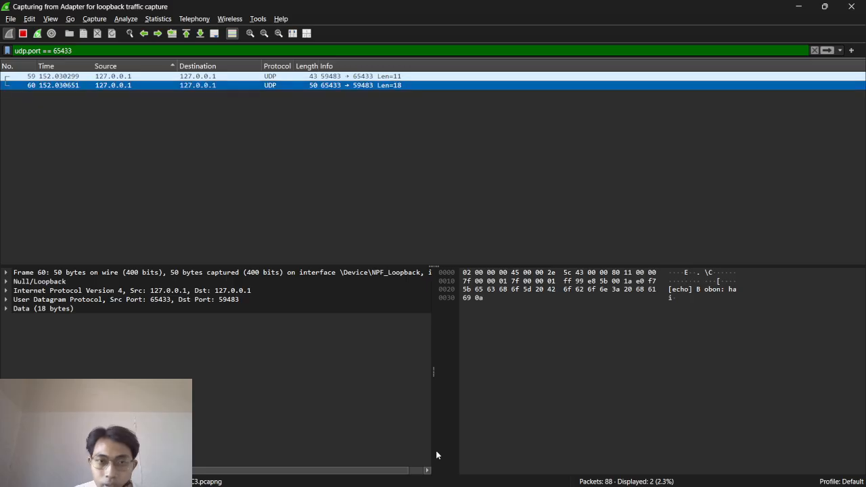
pyautogui.hotkey('alt', 'Tab')
pyautogui.hotkey('alt', 'Tab')
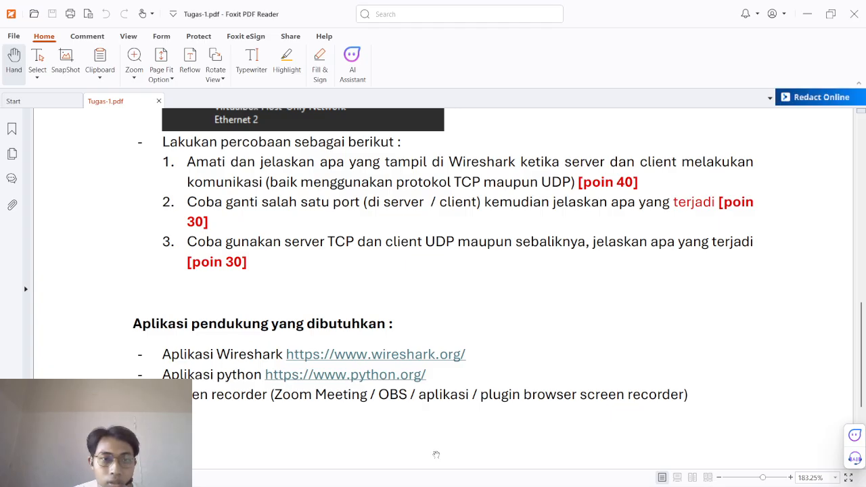
pyautogui.hotkey('alt', 'Tab')
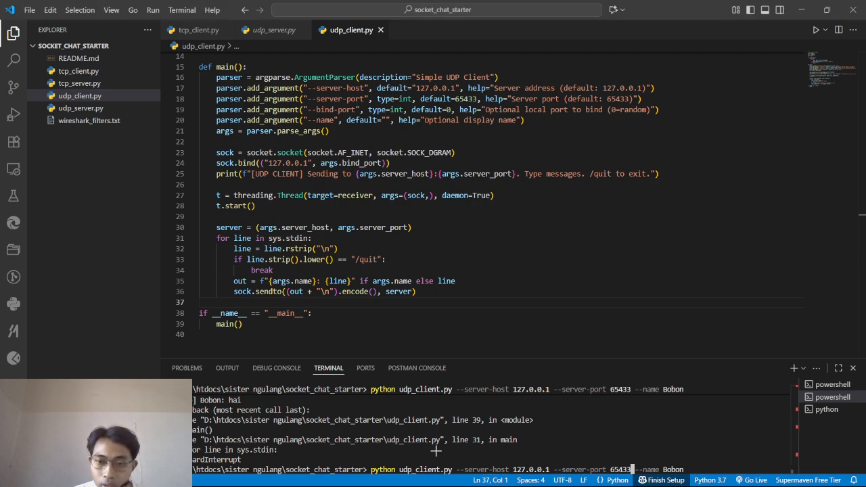
pyautogui.press('BackSpace')
pyautogui.write('1')
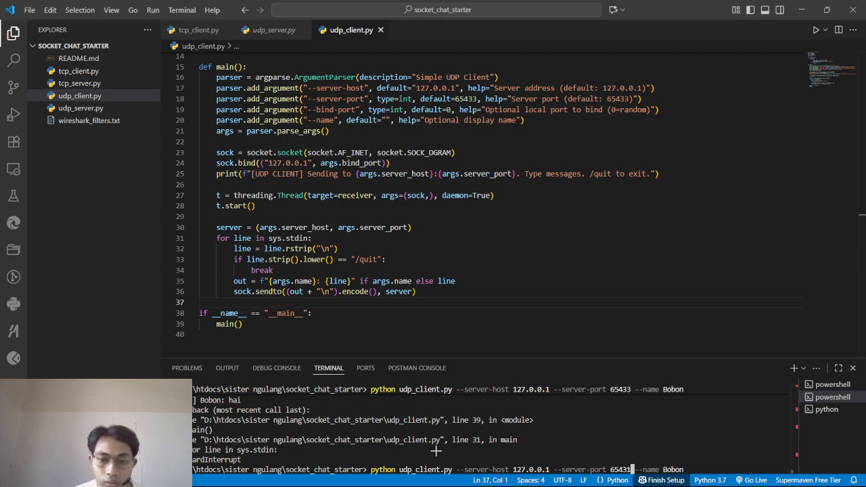
pyautogui.press('Return')
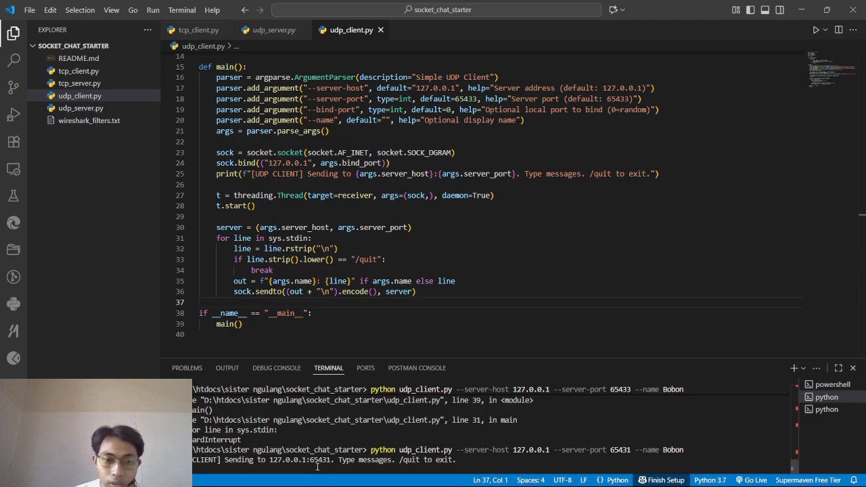
# Step: Review the previous client run's echoed message in the terminal history, and return to the new client's input line
pyautogui.scroll(5, 319, 453)
pyautogui.scroll(-4, 325, 440)
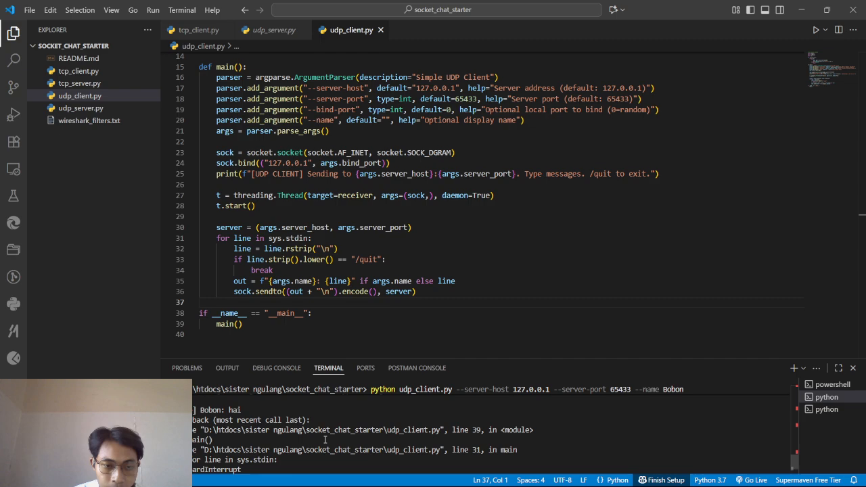
pyautogui.scroll(1, 325, 439)
pyautogui.moveTo(194, 430); pyautogui.dragTo(229, 439)
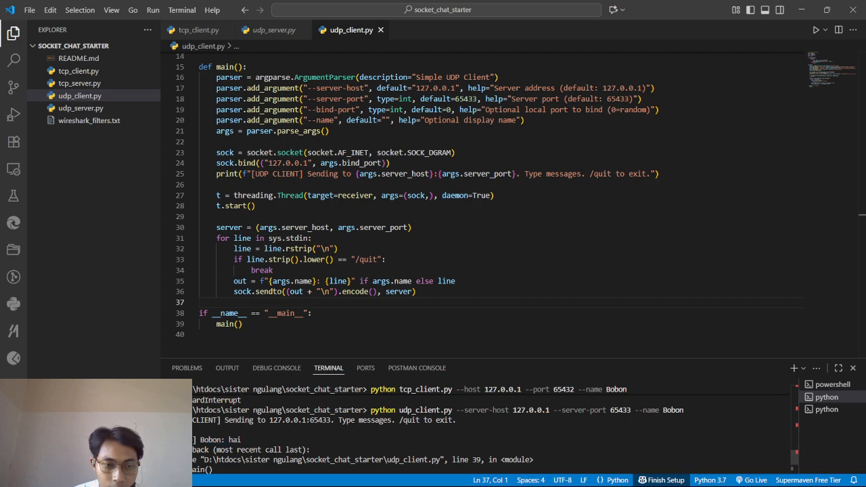
pyautogui.scroll(-3, 250, 442)
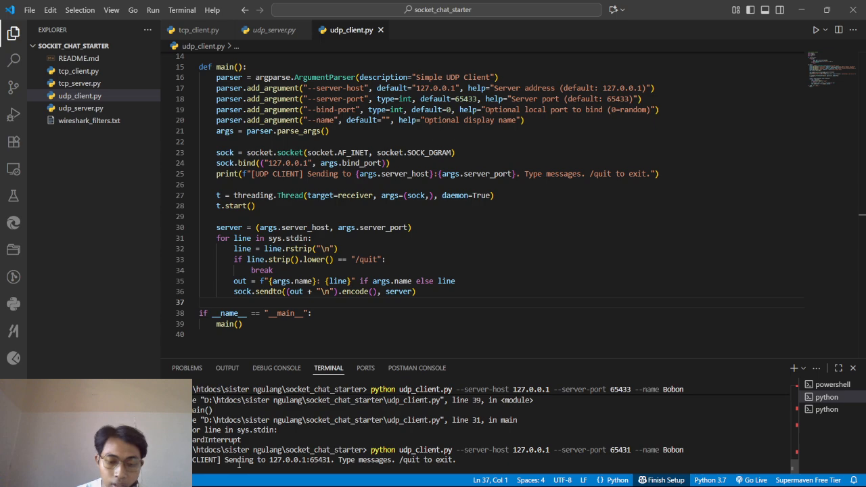
# Step: Switch to Wireshark and examine the two UDP packets listed under the udp.port == 65433 filter
pyautogui.scroll(-1, 238, 464)
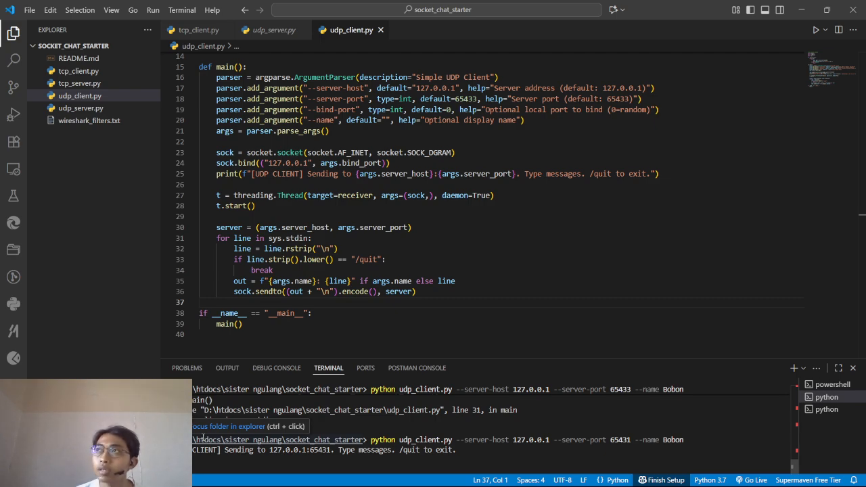
pyautogui.hotkey('alt', 'Tab')
pyautogui.hotkey('alt', 'Tab')
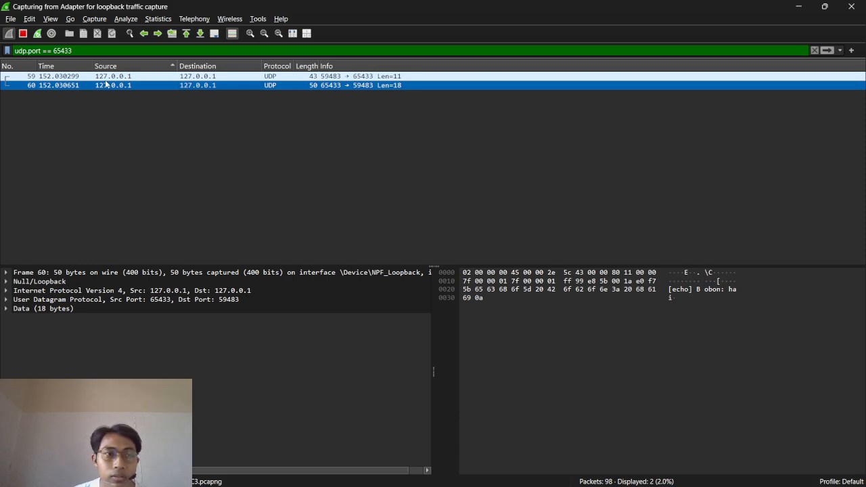
pyautogui.click(108, 142)
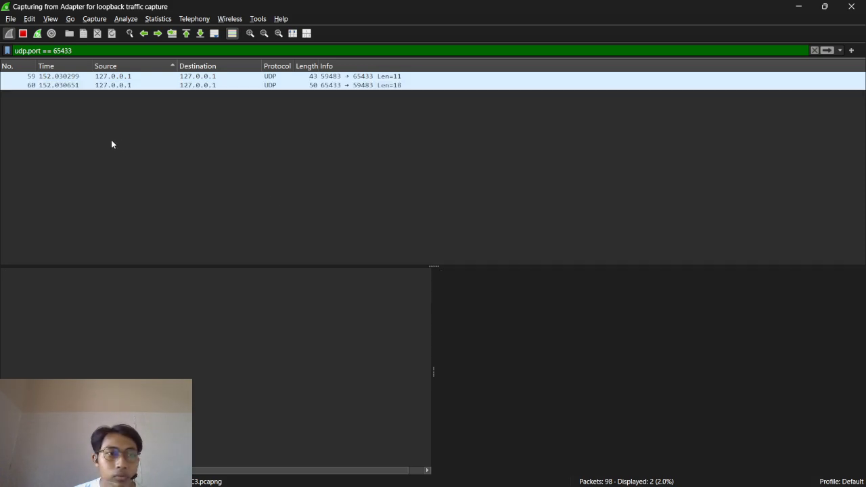
pyautogui.click(283, 77)
pyautogui.click(271, 86)
pyautogui.click(268, 76)
pyautogui.click(268, 86)
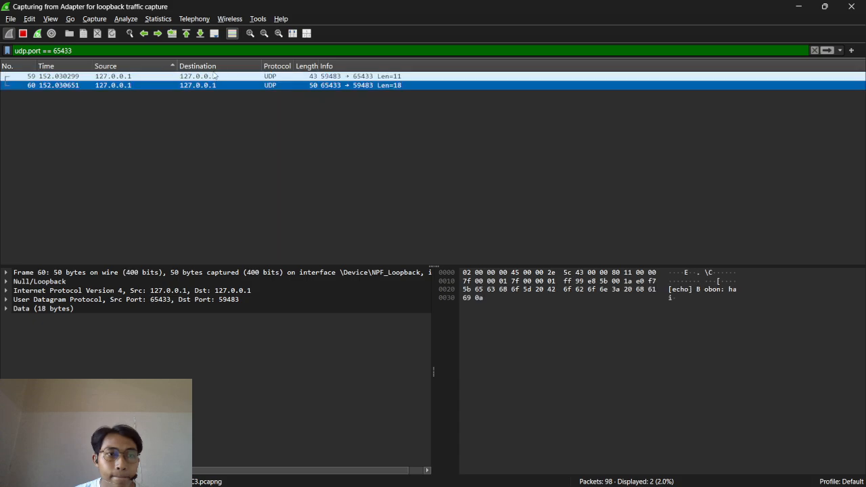
pyautogui.click(124, 50)
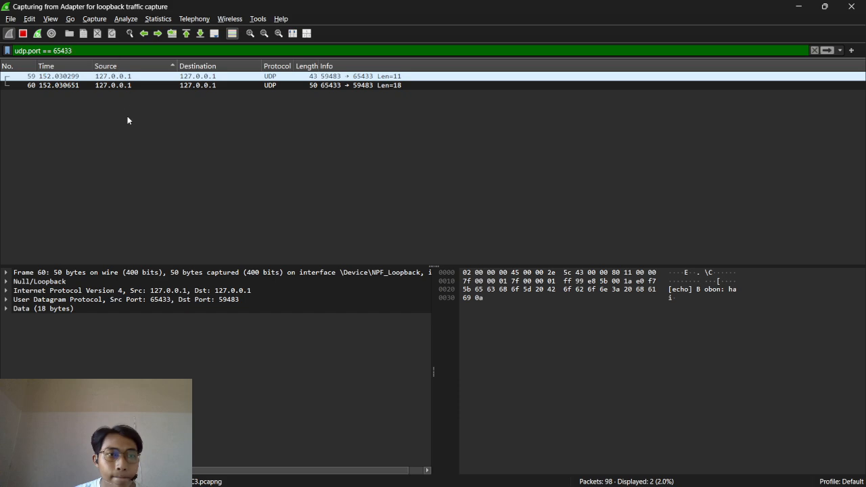
pyautogui.press('Return')
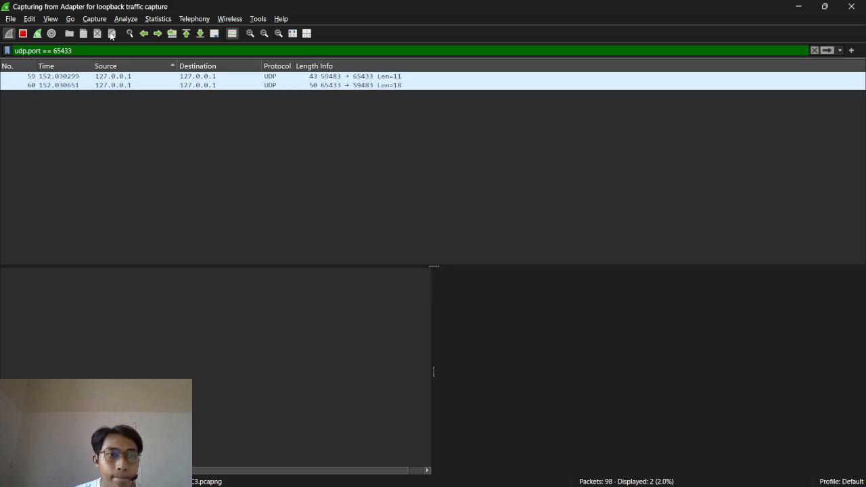
# Step: Stop the loopback capture and start a new one without saving the captured packets
pyautogui.click(22, 33)
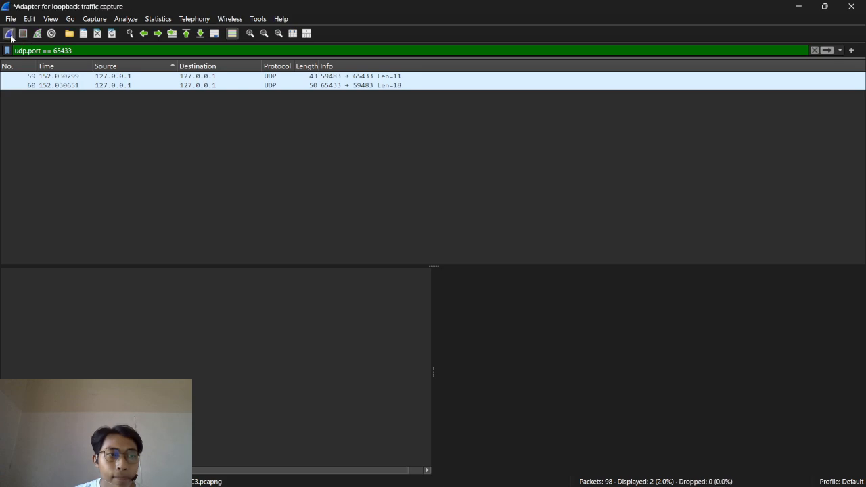
pyautogui.click(10, 35)
pyautogui.click(450, 262)
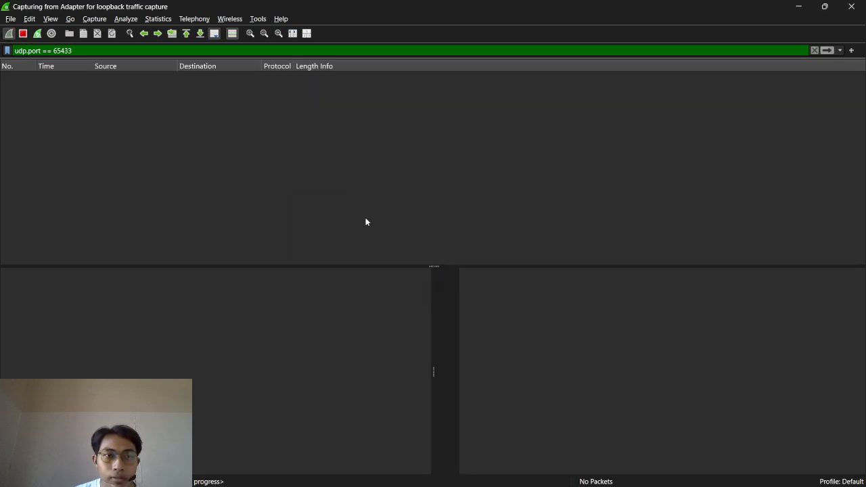
# Step: Check the UDP client's terminal in VS Code, then return to Wireshark, shorten the display filter to udp.port, apply it and browse the packets
pyautogui.hotkey('alt', 'Tab')
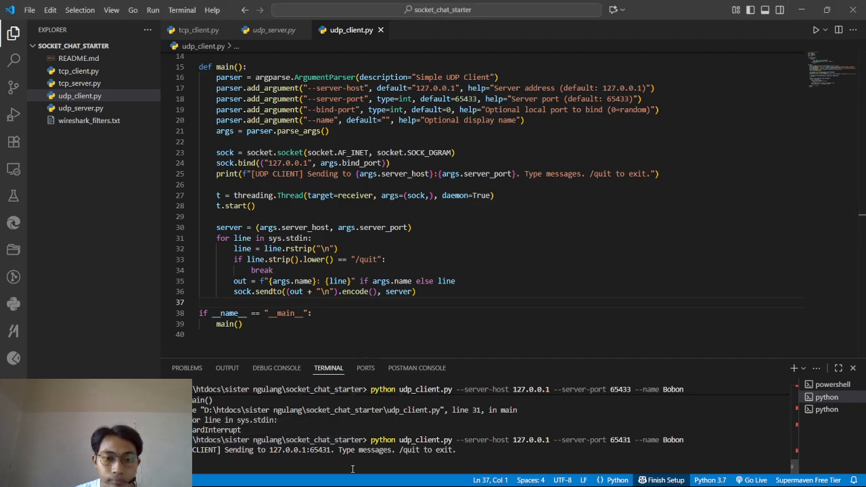
pyautogui.hotkey('alt', 'Tab')
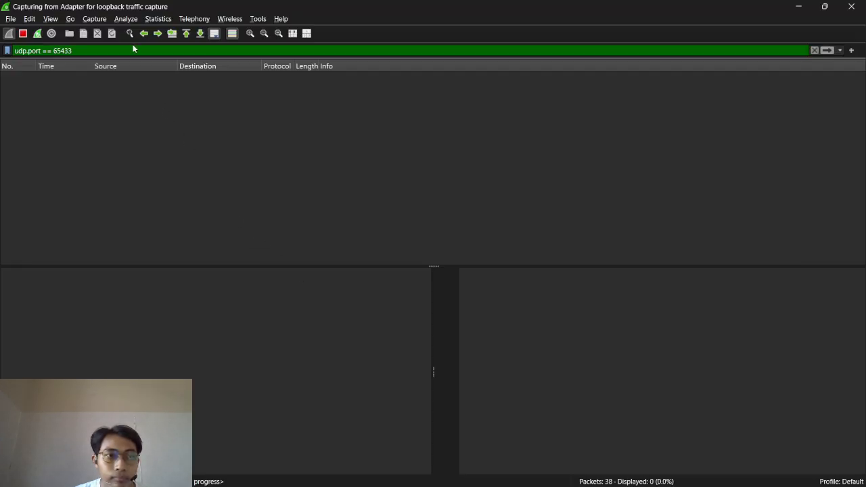
pyautogui.click(138, 51)
pyautogui.press('BackSpace')
pyautogui.press('BackSpace')
pyautogui.press('BackSpace')
pyautogui.press('BackSpace')
pyautogui.press('BackSpace')
pyautogui.press('BackSpace')
pyautogui.press('BackSpace')
pyautogui.press('BackSpace')
pyautogui.press('BackSpace')
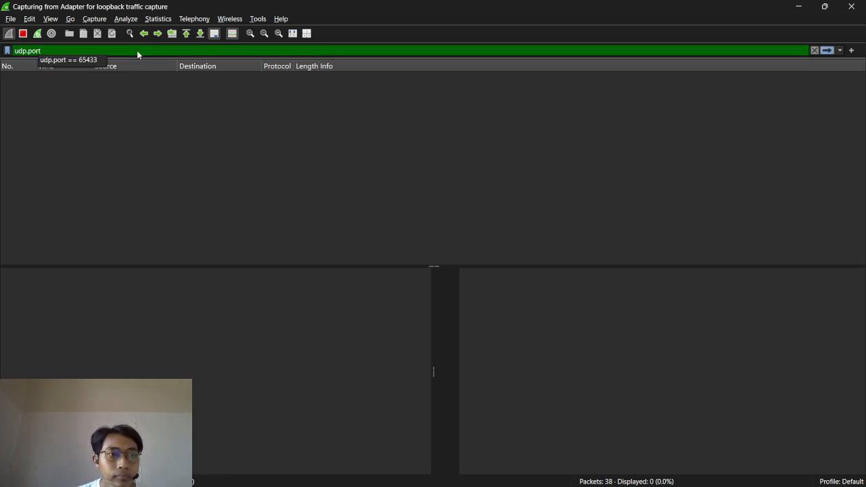
pyautogui.press('Return')
pyautogui.scroll(-6, 146, 84)
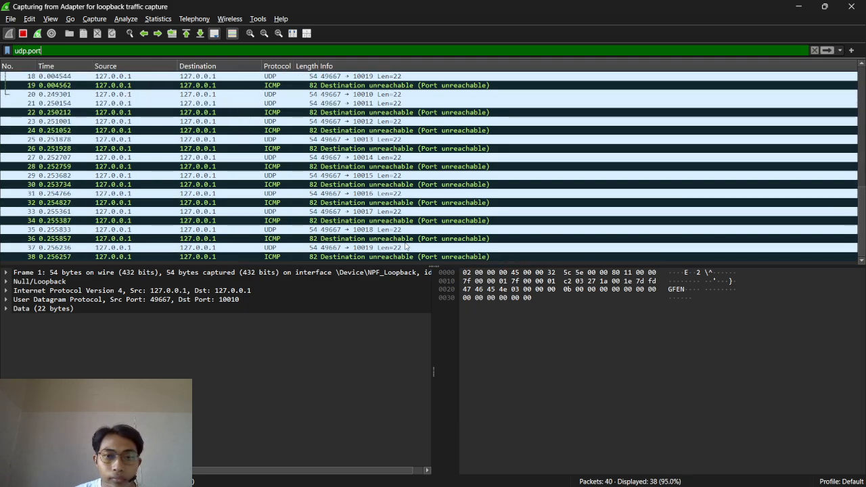
pyautogui.scroll(2, 410, 206)
pyautogui.scroll(4, 410, 206)
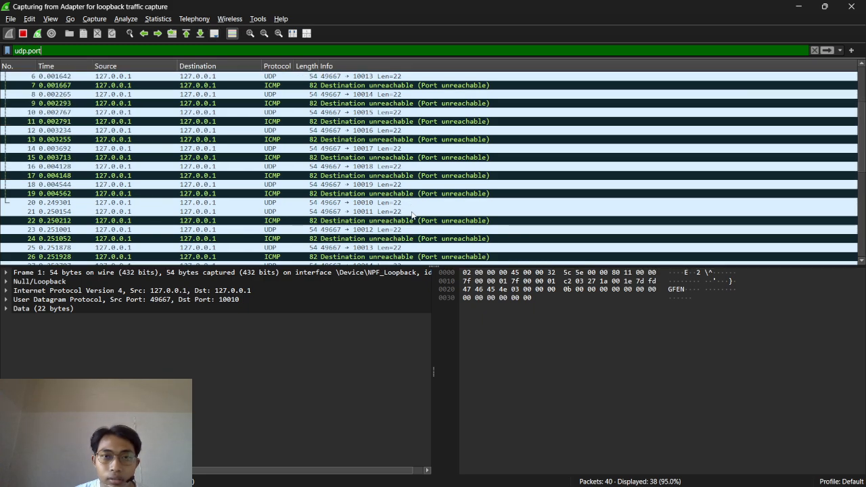
pyautogui.scroll(-4, 411, 214)
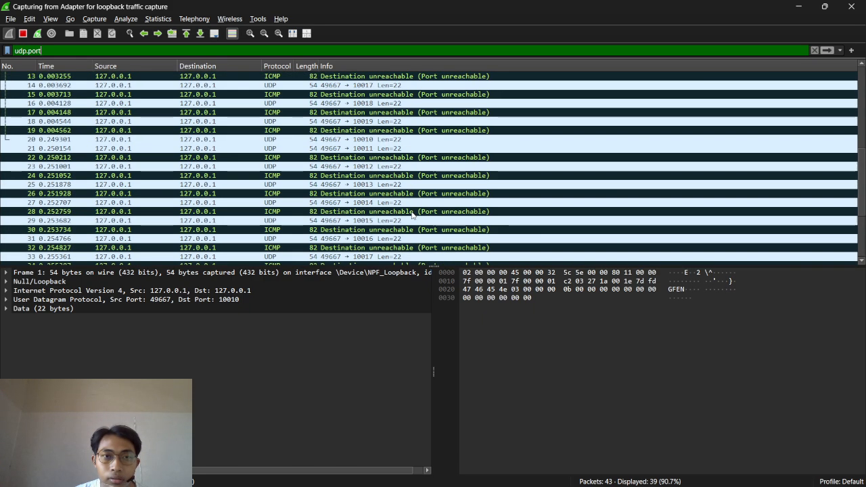
# Step: Switch to VS Code, send the message "halo" from the UDP client, and return to Wireshark
pyautogui.hotkey('alt', 'Tab')
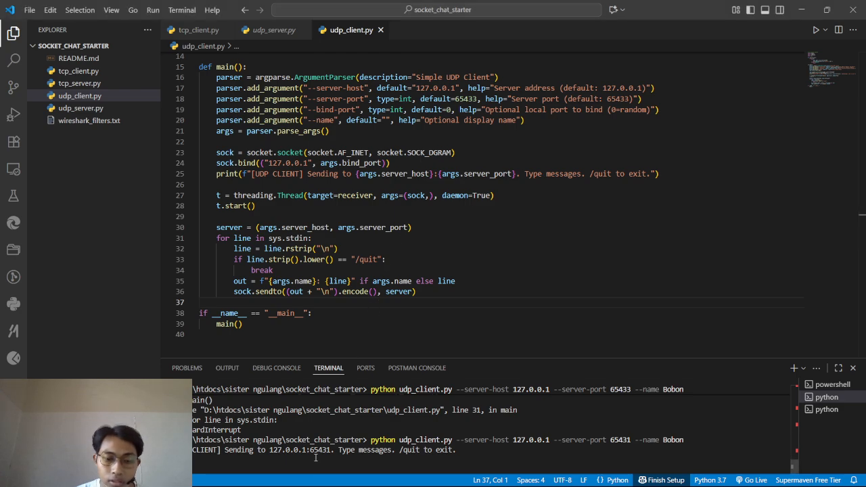
pyautogui.press('Return')
pyautogui.hotkey('alt', 'Tab')
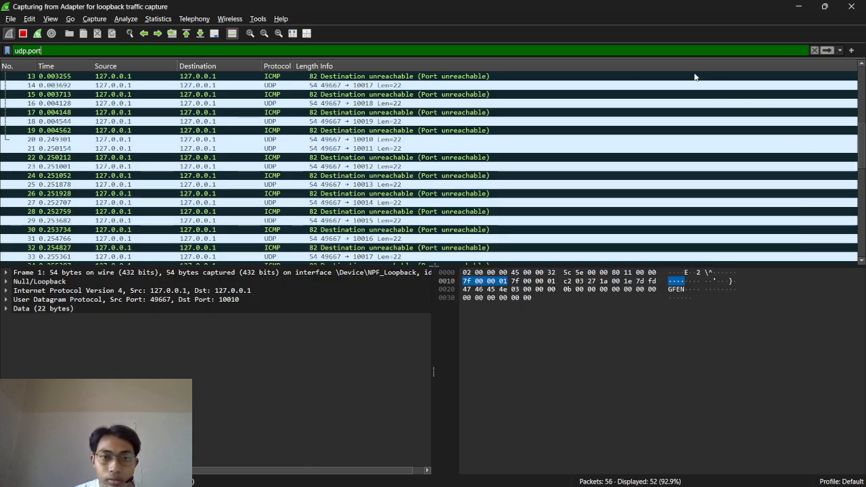
# Step: Examine the UDP packet sent to port 65431 and the ICMP packet that follows it, comparing their details and data bytes
pyautogui.scroll(-7, 401, 199)
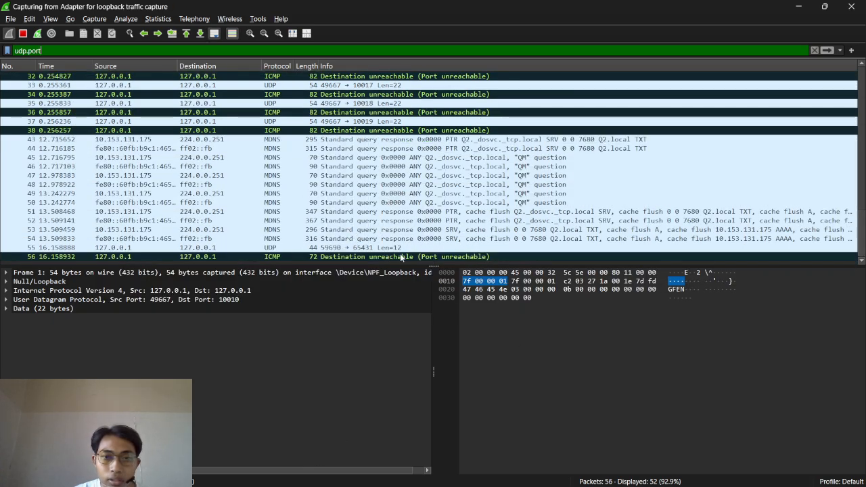
pyautogui.click(415, 256)
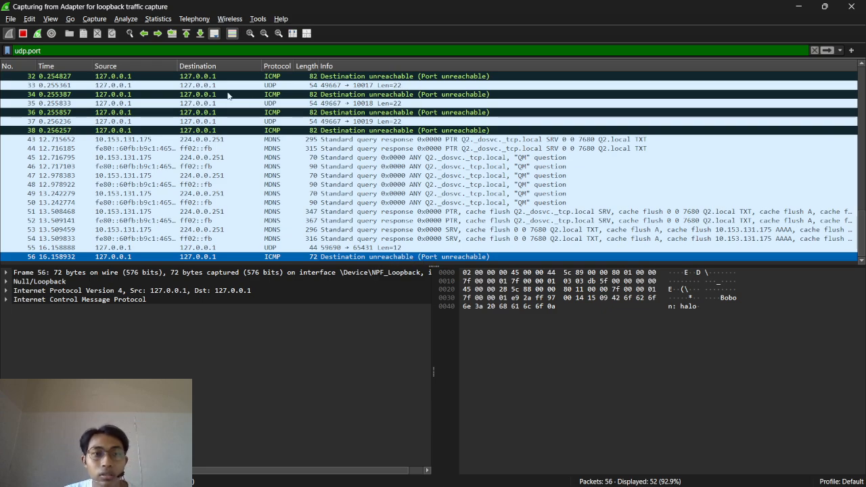
pyautogui.click(339, 248)
pyautogui.press('Down')
pyautogui.click(333, 242)
pyautogui.click(309, 258)
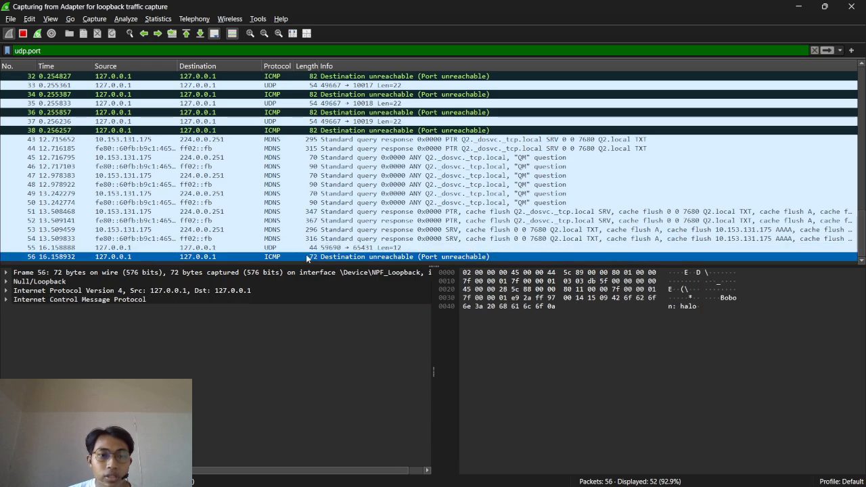
pyautogui.click(269, 249)
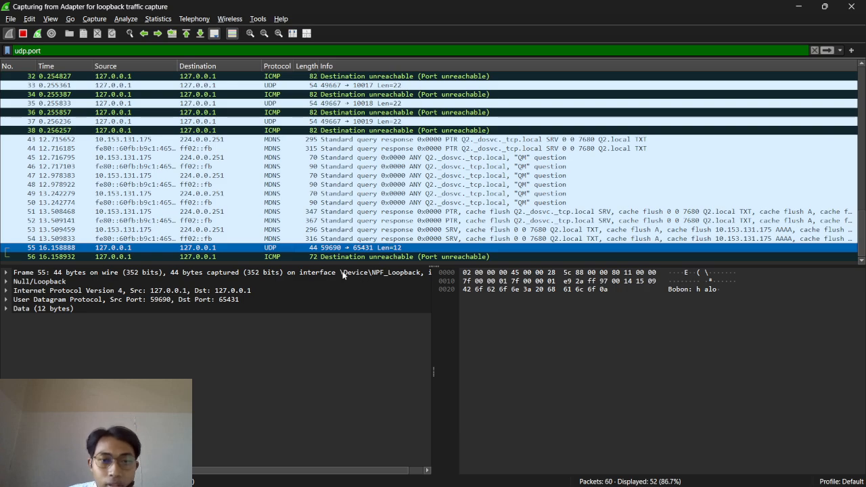
pyautogui.click(376, 256)
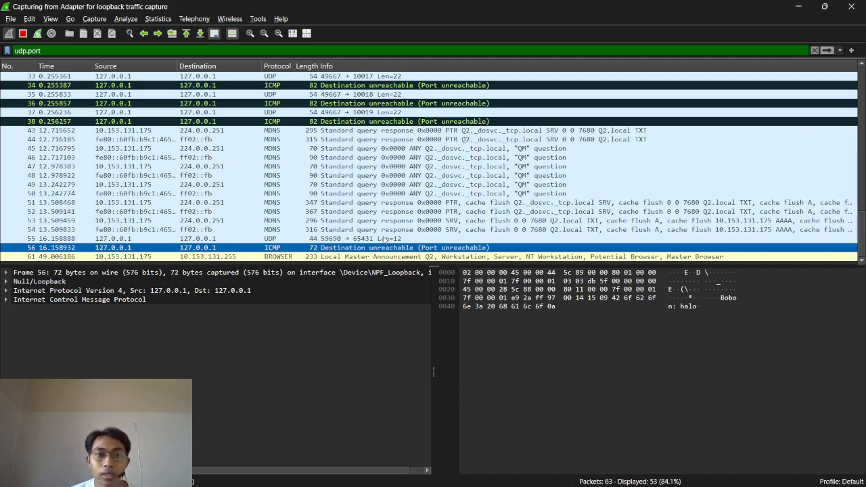
# Step: Switch to Tugas-1.pdf in Foxit PDF Reader, read the third experiment task on mixing TCP and UDP, and return to VS Code
pyautogui.hotkey('alt', 'Tab')
pyautogui.hotkey('alt', 'Tab')
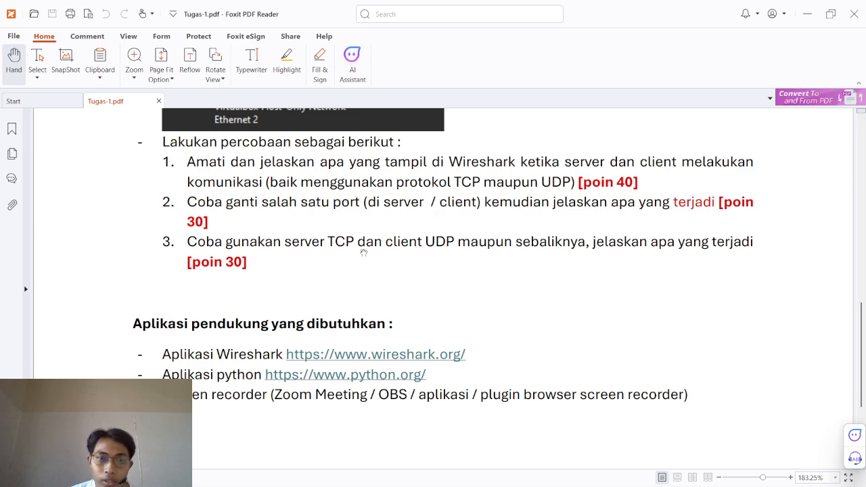
pyautogui.hotkey('alt', 'Tab')
pyautogui.hotkey('alt', 'shift', 'Tab')
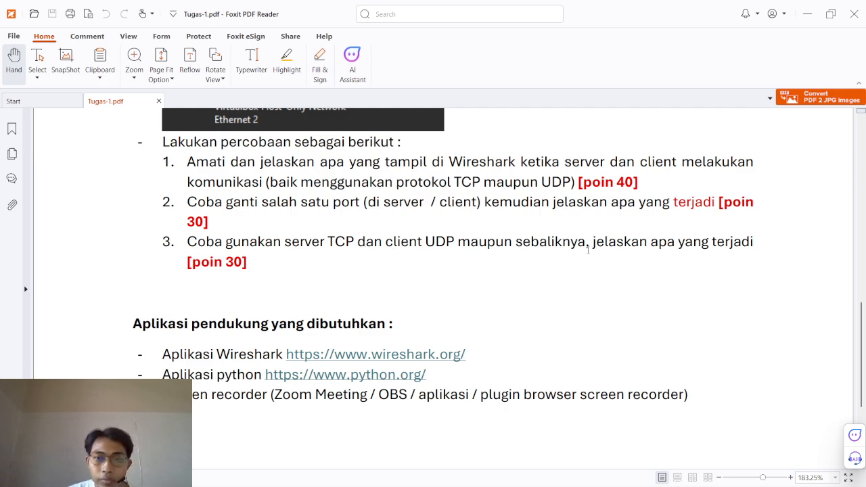
pyautogui.hotkey('alt', 'Tab')
pyautogui.hotkey('alt', 'Tab')
pyautogui.press('Tab')
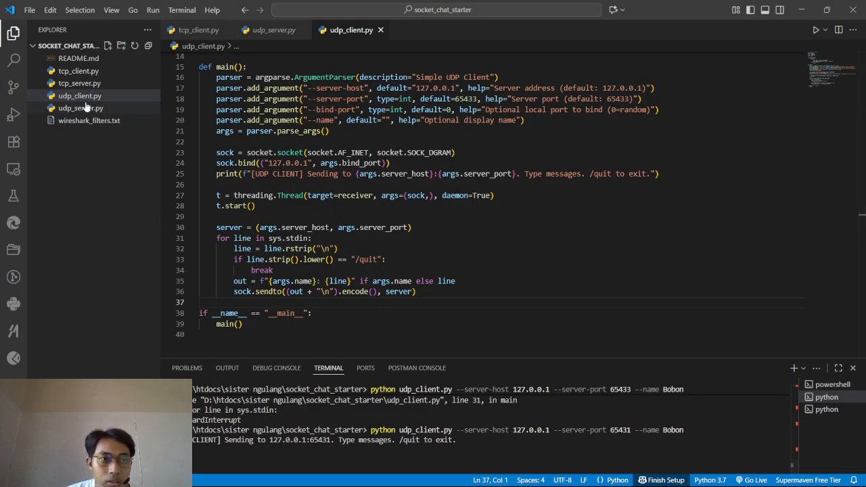
pyautogui.hotkey('alt', 'Tab')
pyautogui.hotkey('alt', 'Tab')
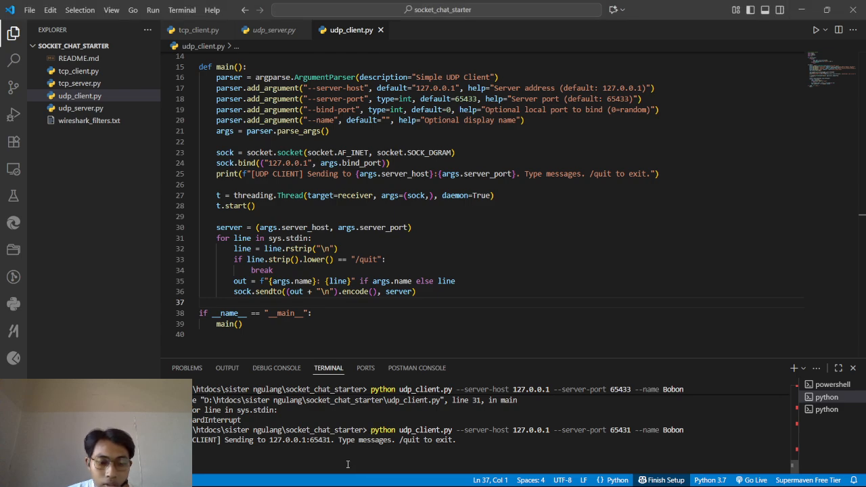
# Step: Stop the running UDP client and recall the earlier tcp_client.py command in its terminal, rechecking the third task in the PDF
pyautogui.hotkey('ctrl', 'c')
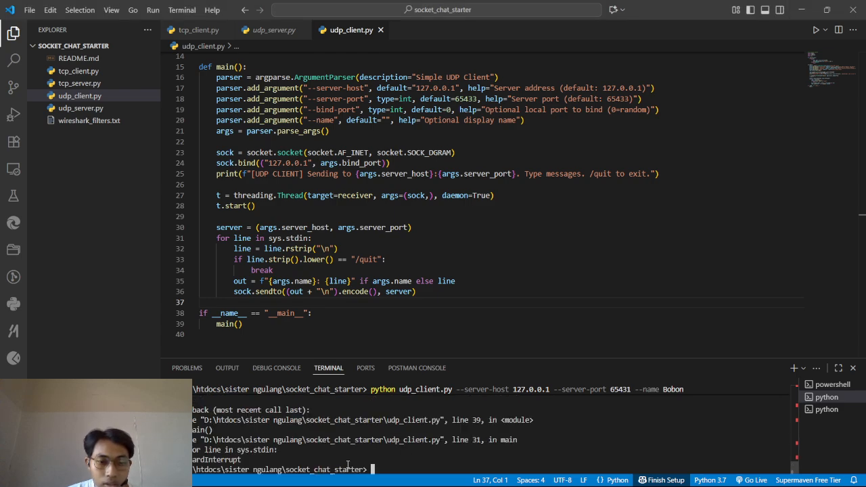
pyautogui.press('Up')
pyautogui.press('Up')
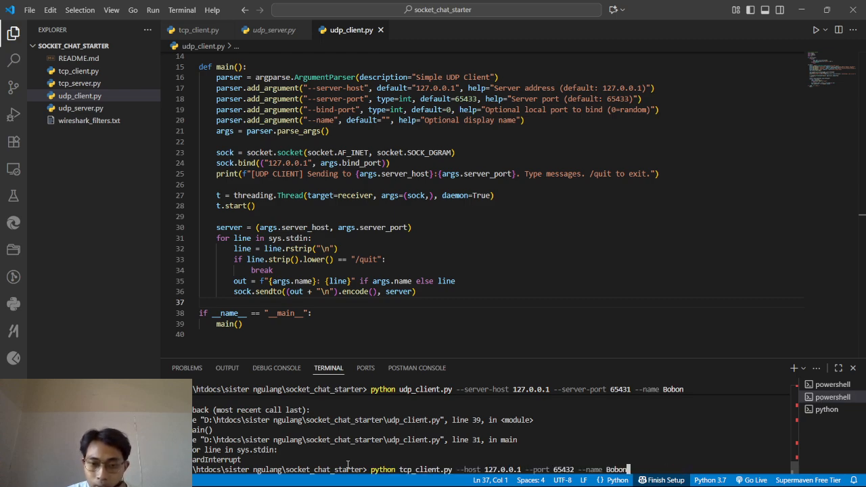
pyautogui.hotkey('alt', 'Tab')
pyautogui.hotkey('alt', 'Tab')
pyautogui.hotkey('alt', 'Tab')
pyautogui.hotkey('alt', 'Tab')
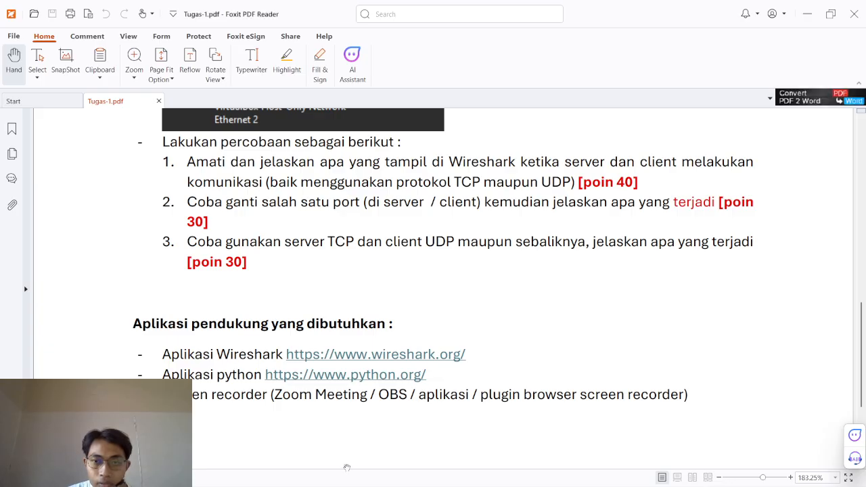
pyautogui.hotkey('alt', 'Tab')
# Step: Set the port in the recalled tcp_client.py command to 65433 and run it against host 127.0.0.1
pyautogui.press('Left')
pyautogui.press('Left')
pyautogui.press('Left')
pyautogui.press('Left')
pyautogui.press('Left')
pyautogui.press('Left')
pyautogui.press('Left')
pyautogui.press('Left')
pyautogui.press('Left')
pyautogui.press('Left')
pyautogui.press('Left')
pyautogui.press('Left')
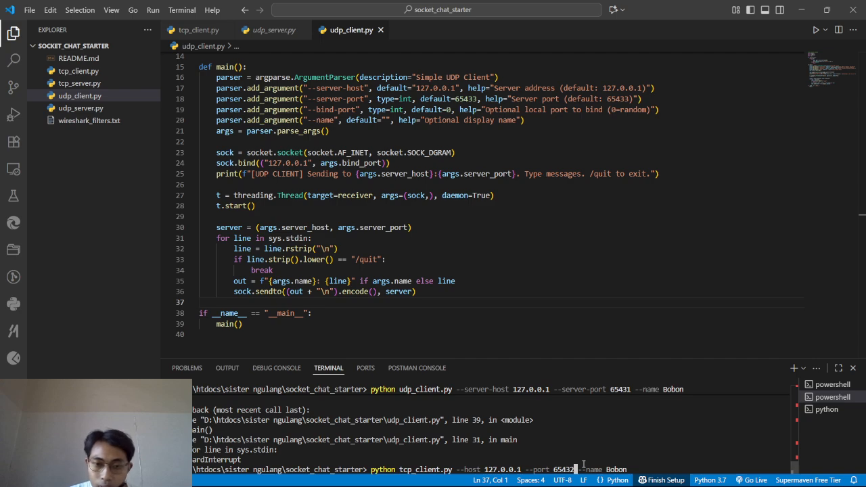
pyautogui.press('BackSpace')
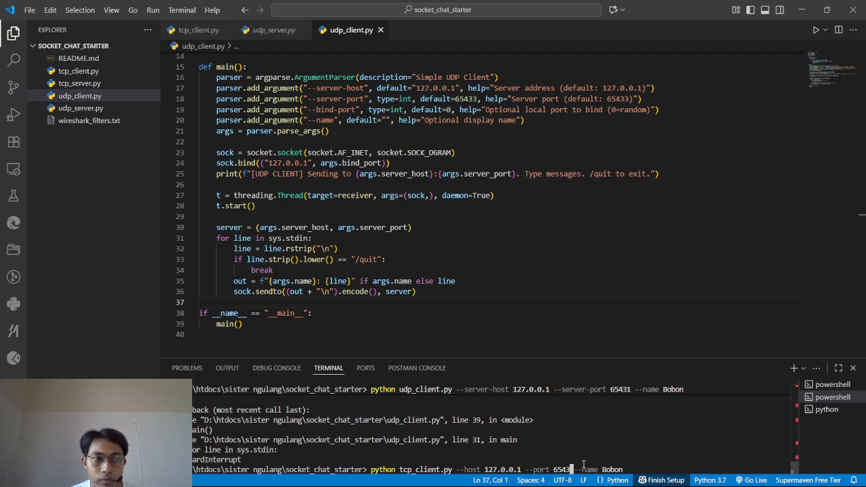
pyautogui.write('3')
pyautogui.press('Return')
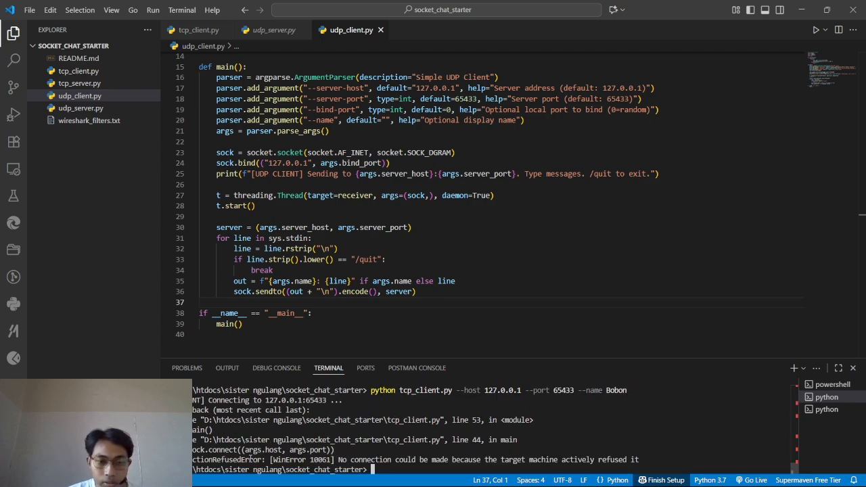
# Step: Highlight the WinError 10061 code in the TCP client's terminal output and review the error message
pyautogui.moveTo(272, 460); pyautogui.dragTo(330, 460)
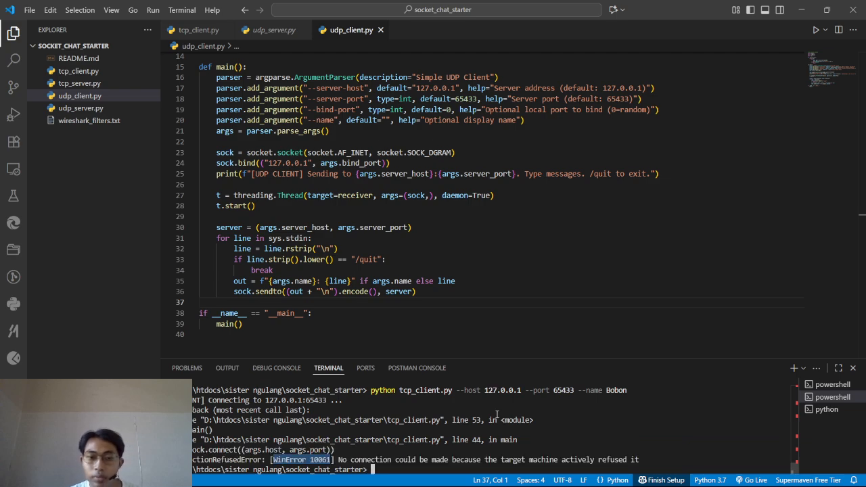
pyautogui.click(489, 479)
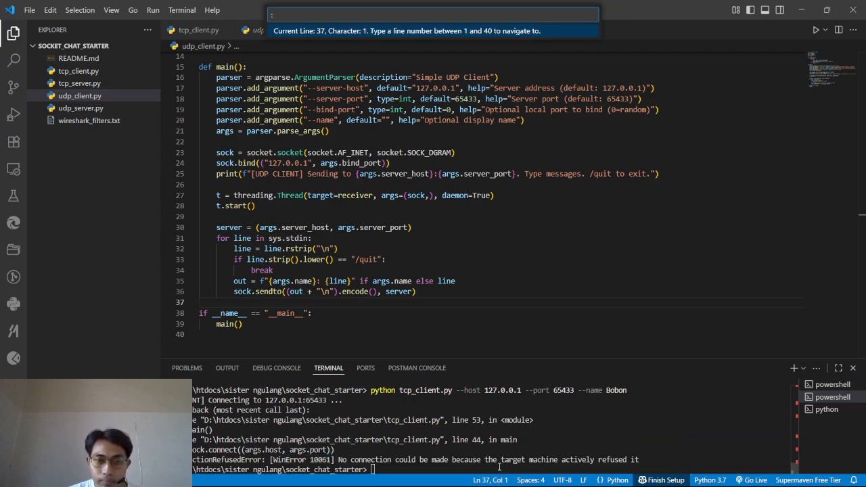
pyautogui.click(603, 252)
# Step: Switch to Wireshark and examine the packets listed under the udp.port filter for traffic from the TCP client attempt
pyautogui.hotkey('alt', 'Tab')
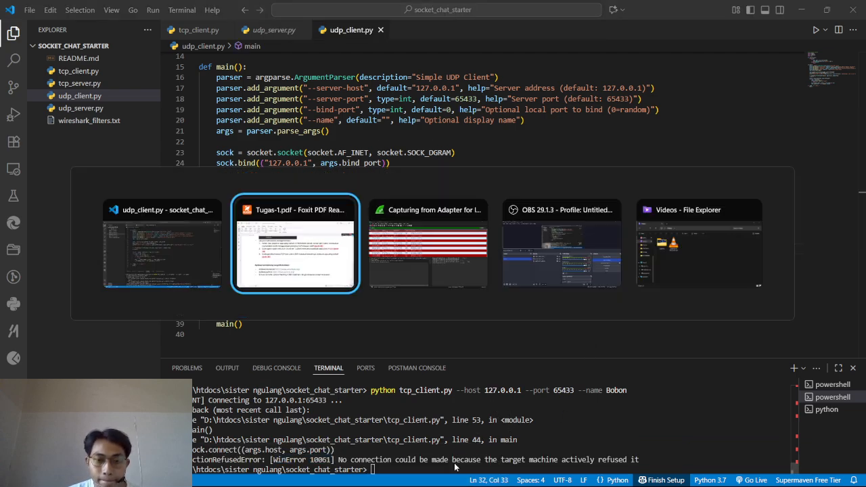
pyautogui.click(426, 218)
pyautogui.scroll(10, 426, 217)
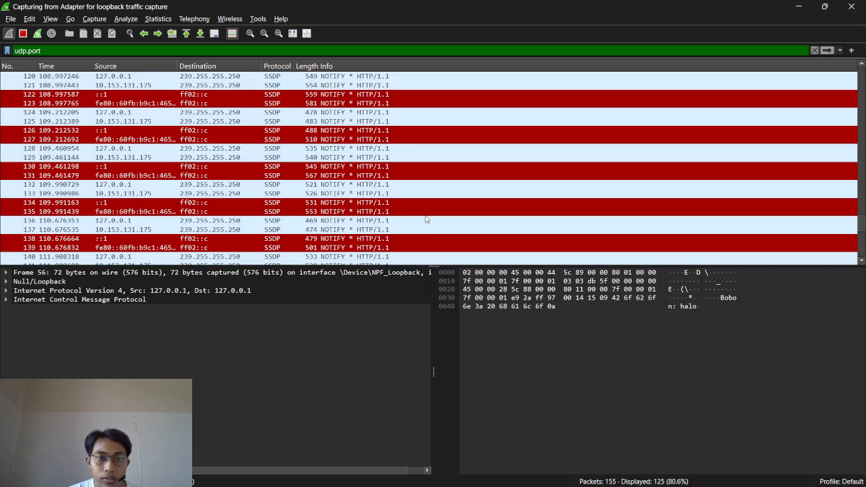
pyautogui.scroll(6, 427, 217)
pyautogui.scroll(-15, 431, 215)
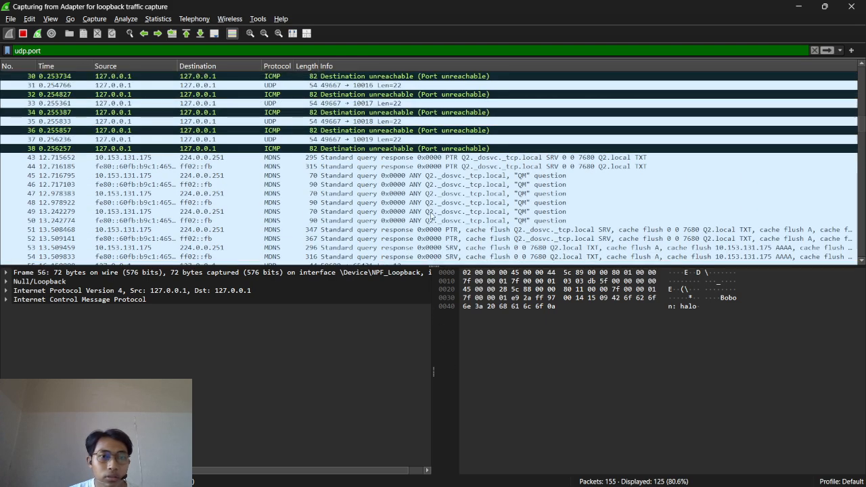
pyautogui.scroll(-13, 431, 216)
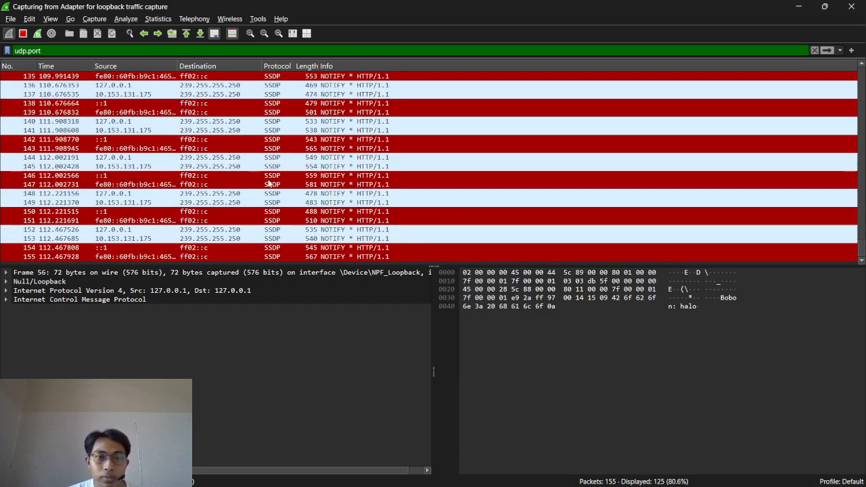
pyautogui.scroll(12, 313, 189)
# Step: Switch to Tugas-1.pdf in Foxit PDF Reader, reread the third experiment task, and return to the TCP client's error output in VS Code
pyautogui.hotkey('alt', 'Tab')
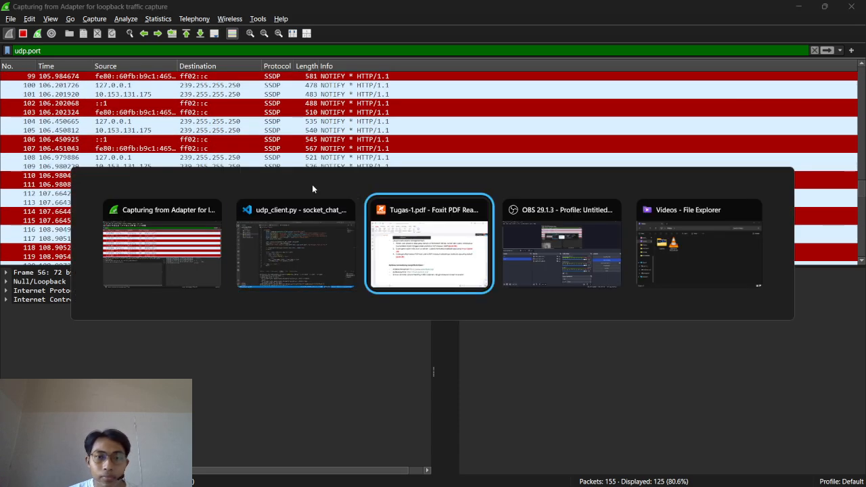
pyautogui.hotkey('alt', 'Tab')
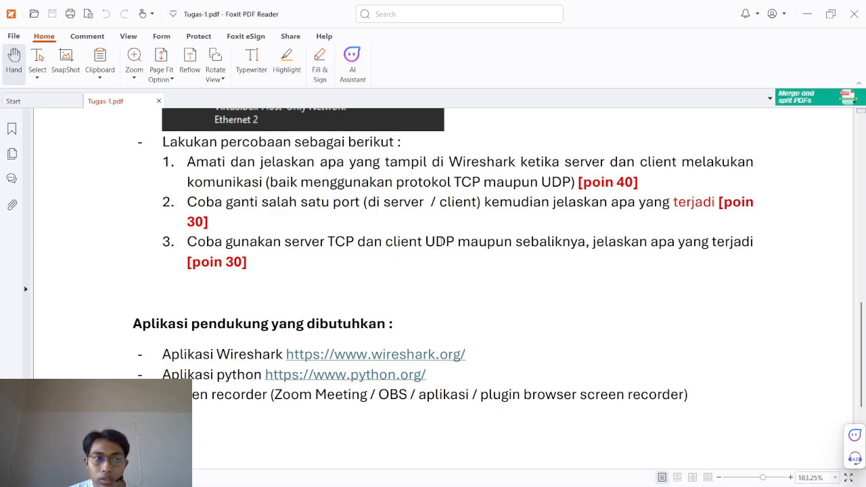
pyautogui.hotkey('alt', 'Tab')
pyautogui.hotkey('alt', 'Tab')
pyautogui.hotkey('alt', 'Tab')
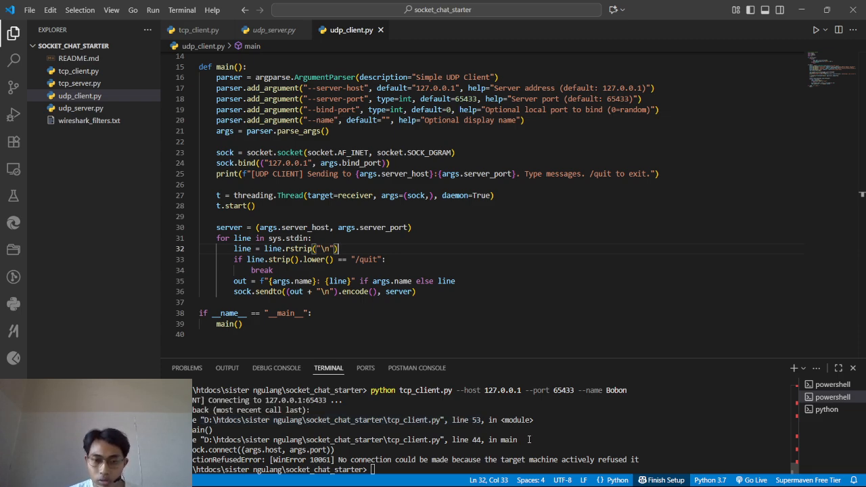
# Step: Switch to Wireshark and check the newest packets at the end of the filtered loopback capture
pyautogui.hotkey('alt', 'Tab')
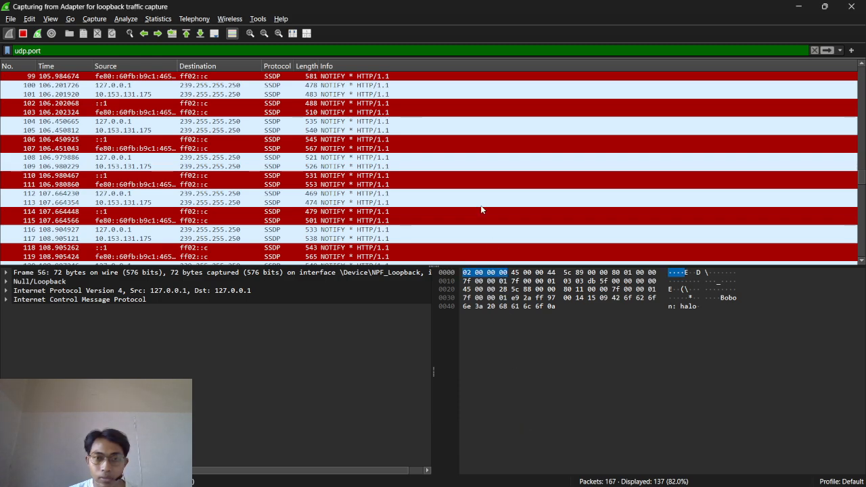
pyautogui.scroll(-4, 482, 210)
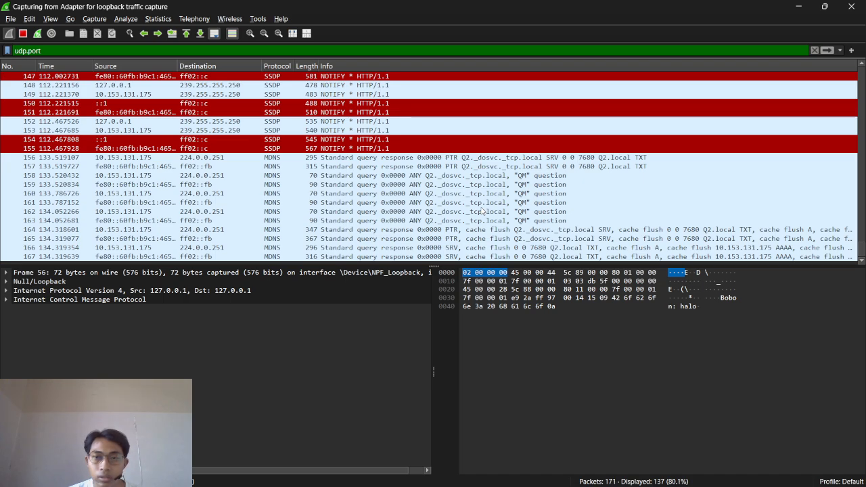
pyautogui.hotkey('alt', 'Tab')
pyautogui.hotkey('alt', 'Tab')
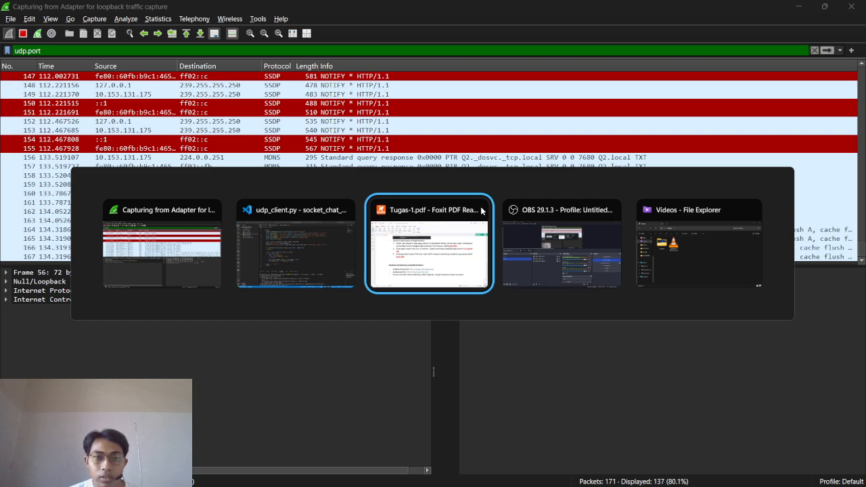
pyautogui.hotkey('alt', 'shift', 'Tab')
pyautogui.hotkey('alt', 'shift', 'Tab')
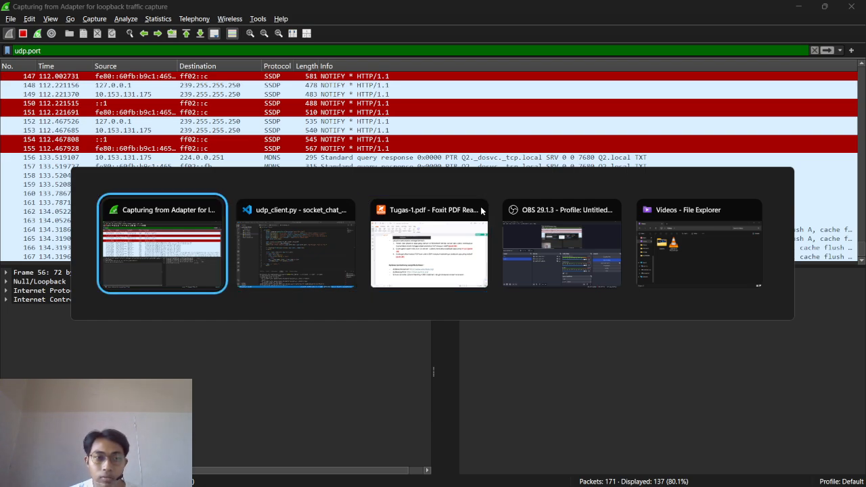
# Step: Return to VS Code and move on to Tugas-1.pdf in Foxit PDF Reader
pyautogui.hotkey('alt', 'Tab')
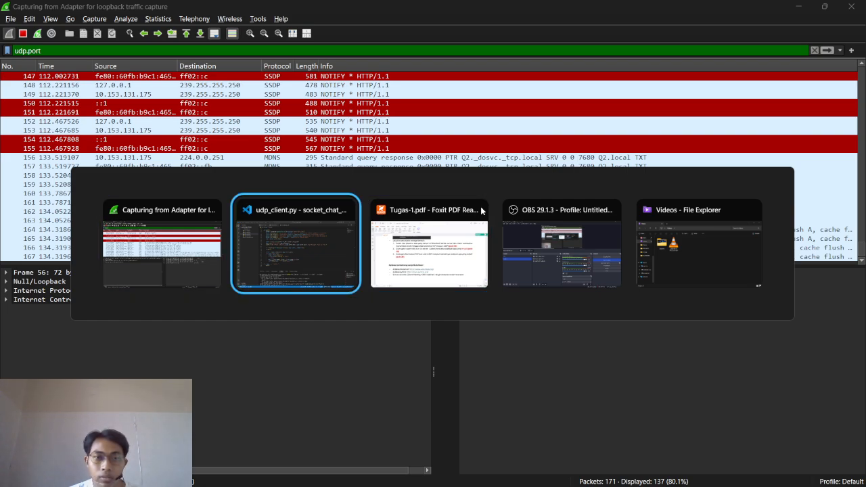
pyautogui.hotkey('alt', 'Tab')
pyautogui.hotkey('alt', 'Tab')
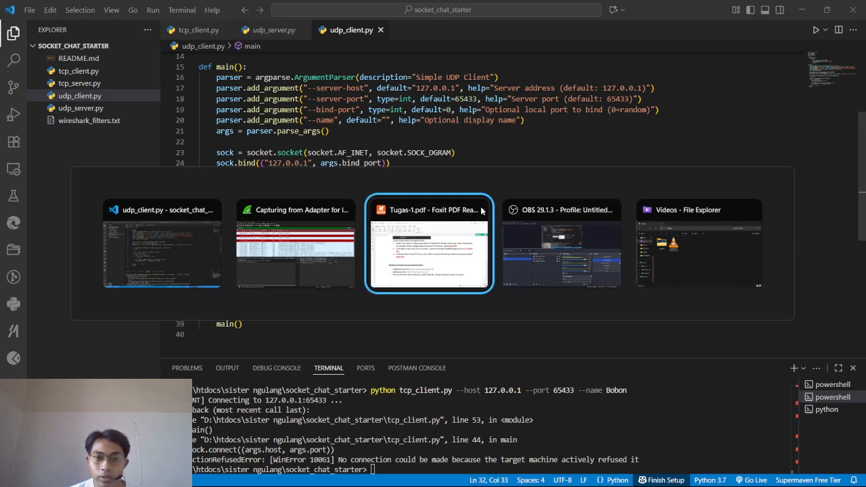